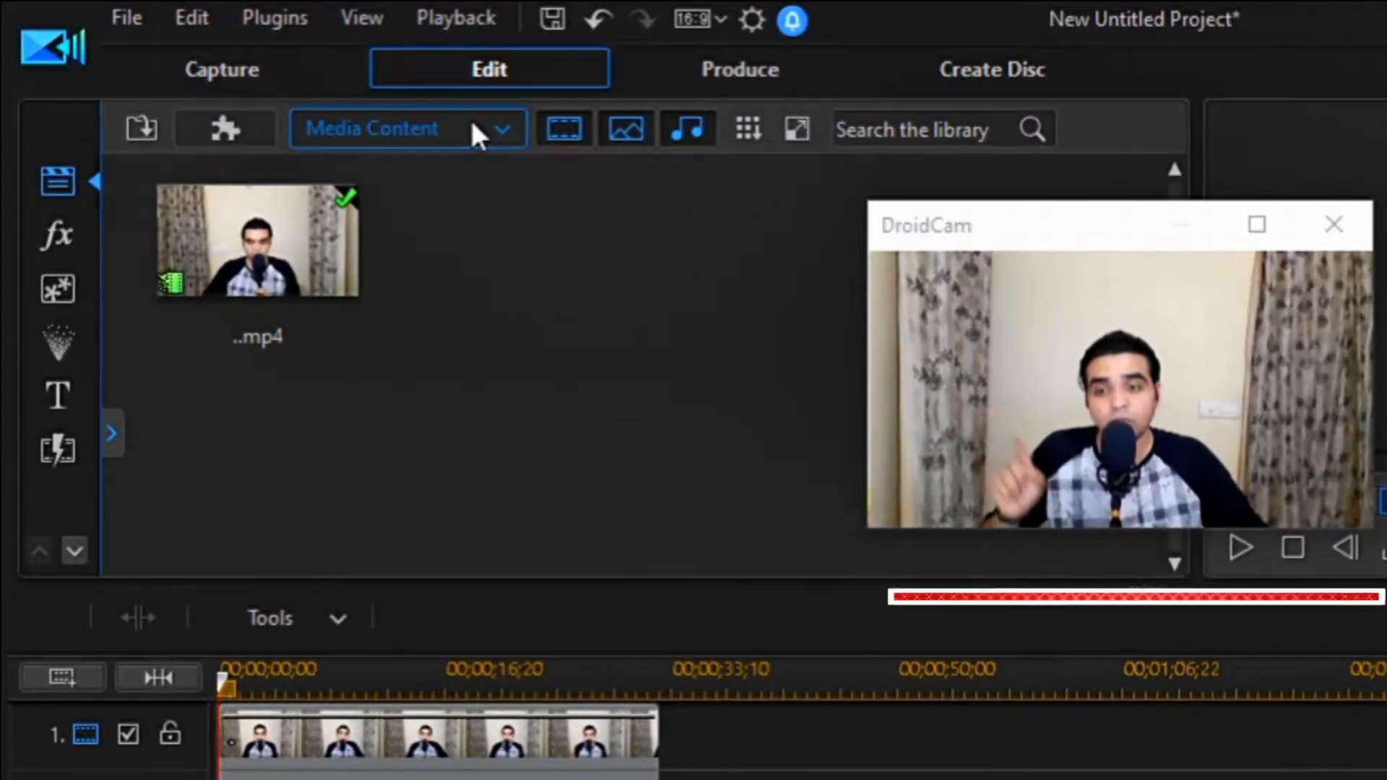
Step: Place the red color board 170,0,1 at the start of video track 2
left_click(473, 124)
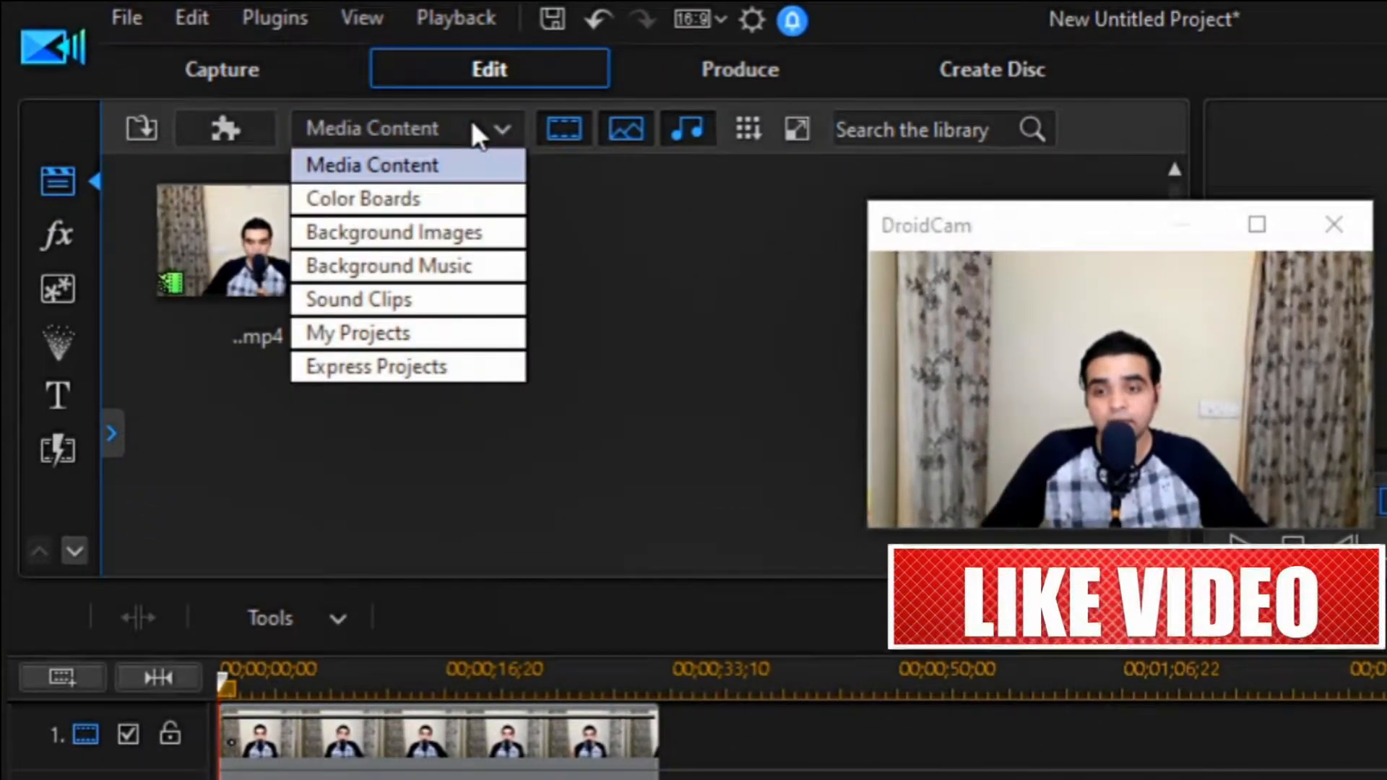
left_click(432, 201)
scroll(654, 293, "down", 3)
scroll(654, 293, "down", 2)
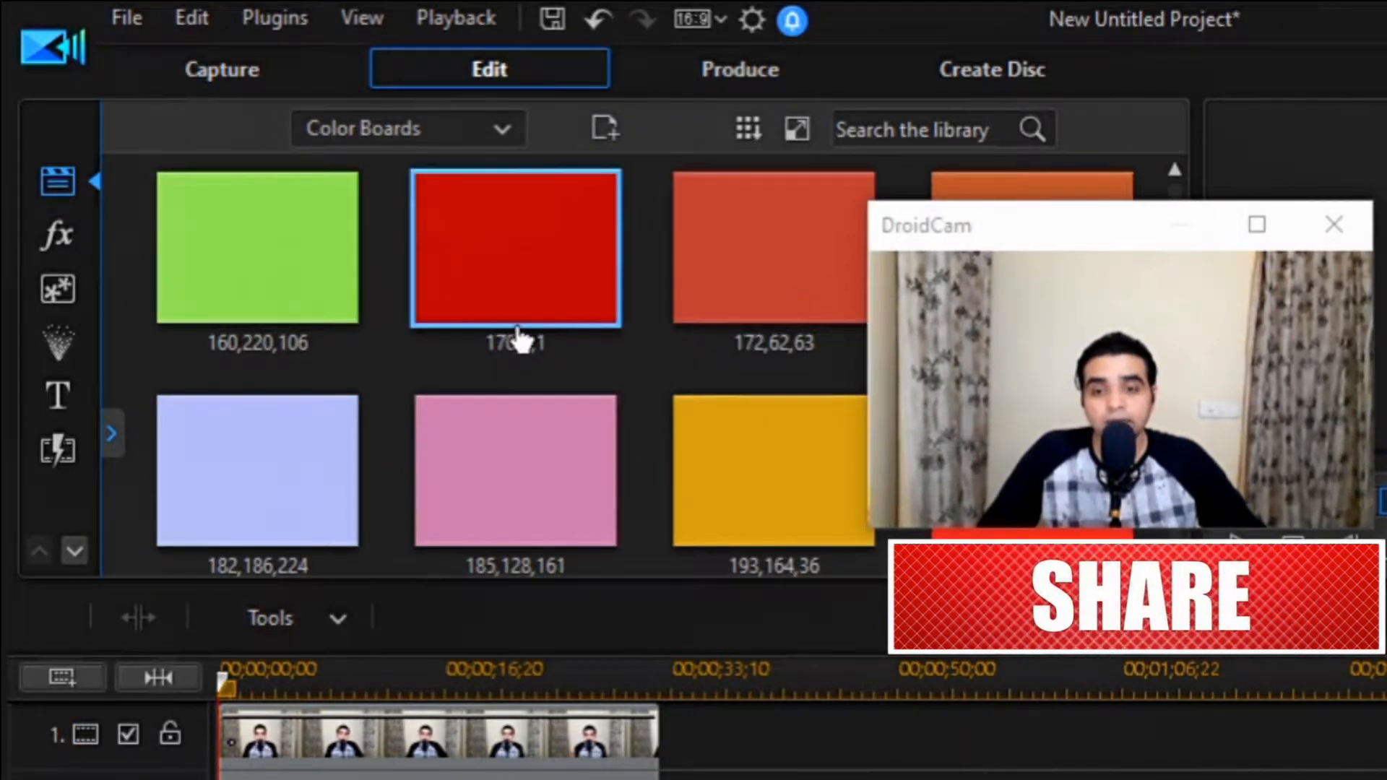
left_click(517, 263)
left_click_drag(517, 263, 213, 779)
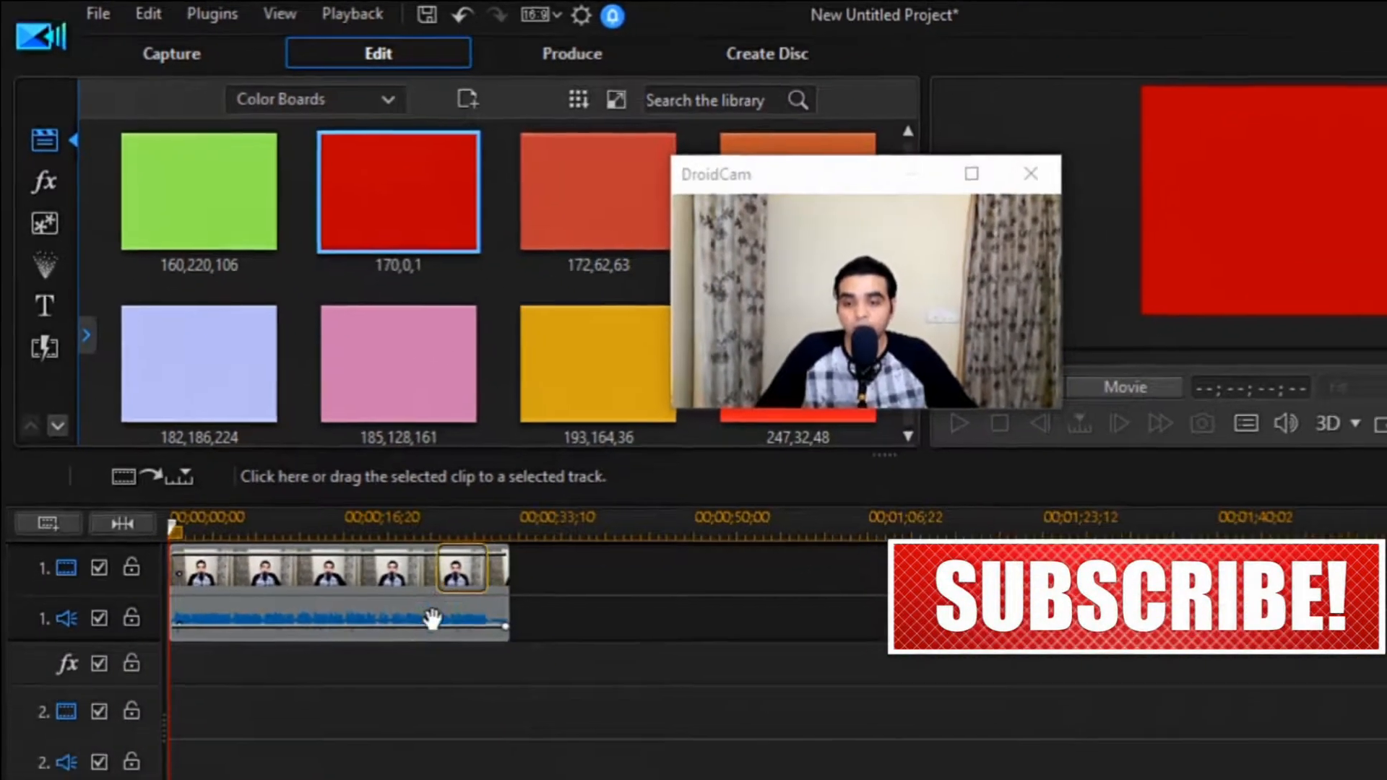
left_click_drag(153, 648, 153, 648)
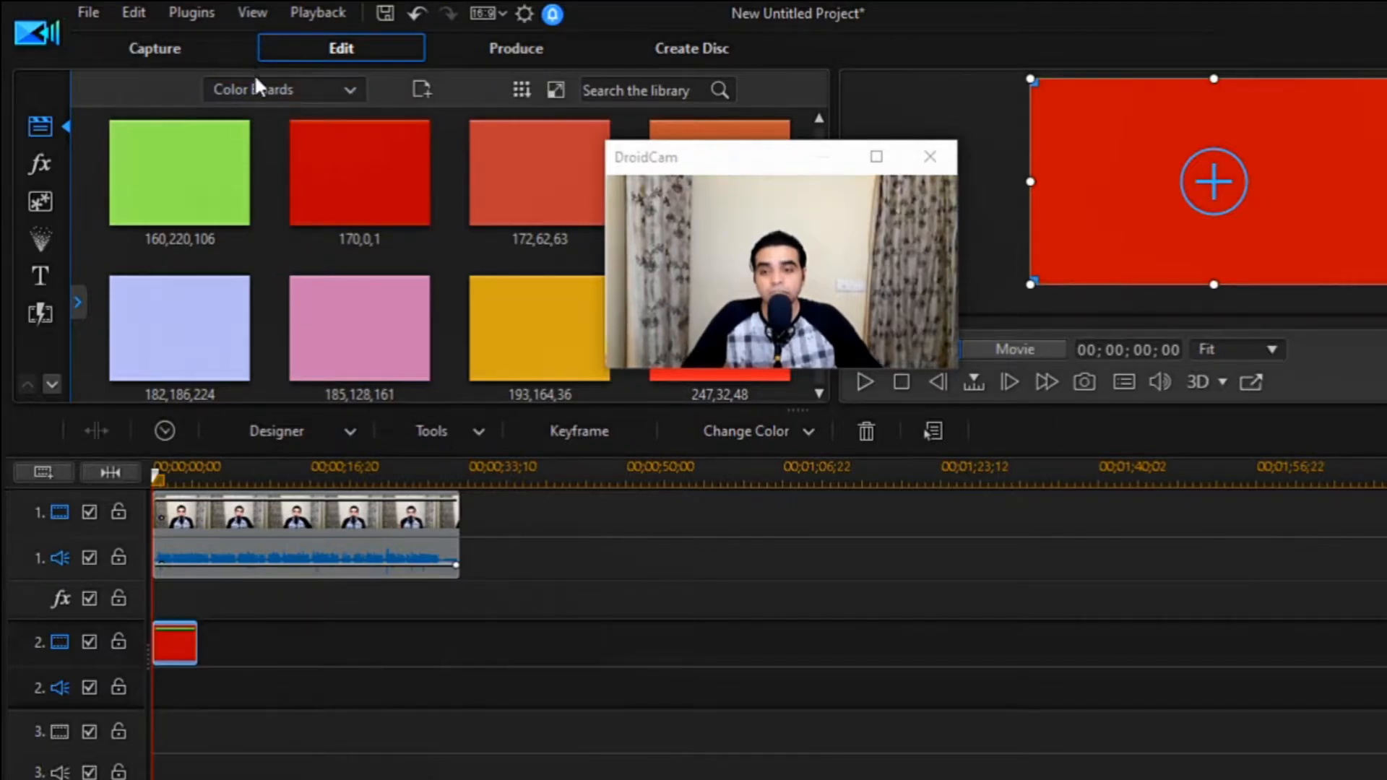
Step: Switch the library back to Media Content
left_click(318, 88)
left_click(260, 111)
left_click(230, 688)
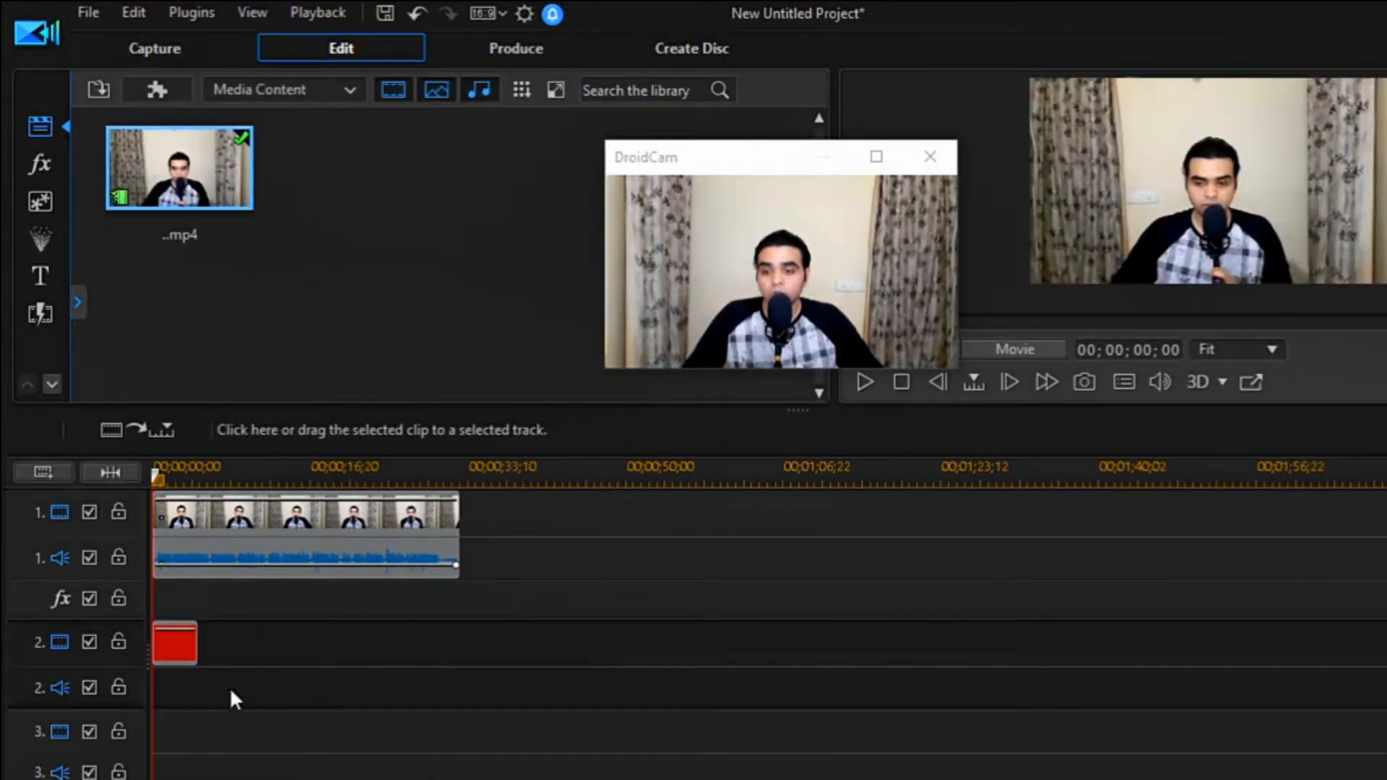
Step: Extend the red color board clip on track 2 to the end of the video clip on track 1
left_click_drag(706, 154, 635, 495)
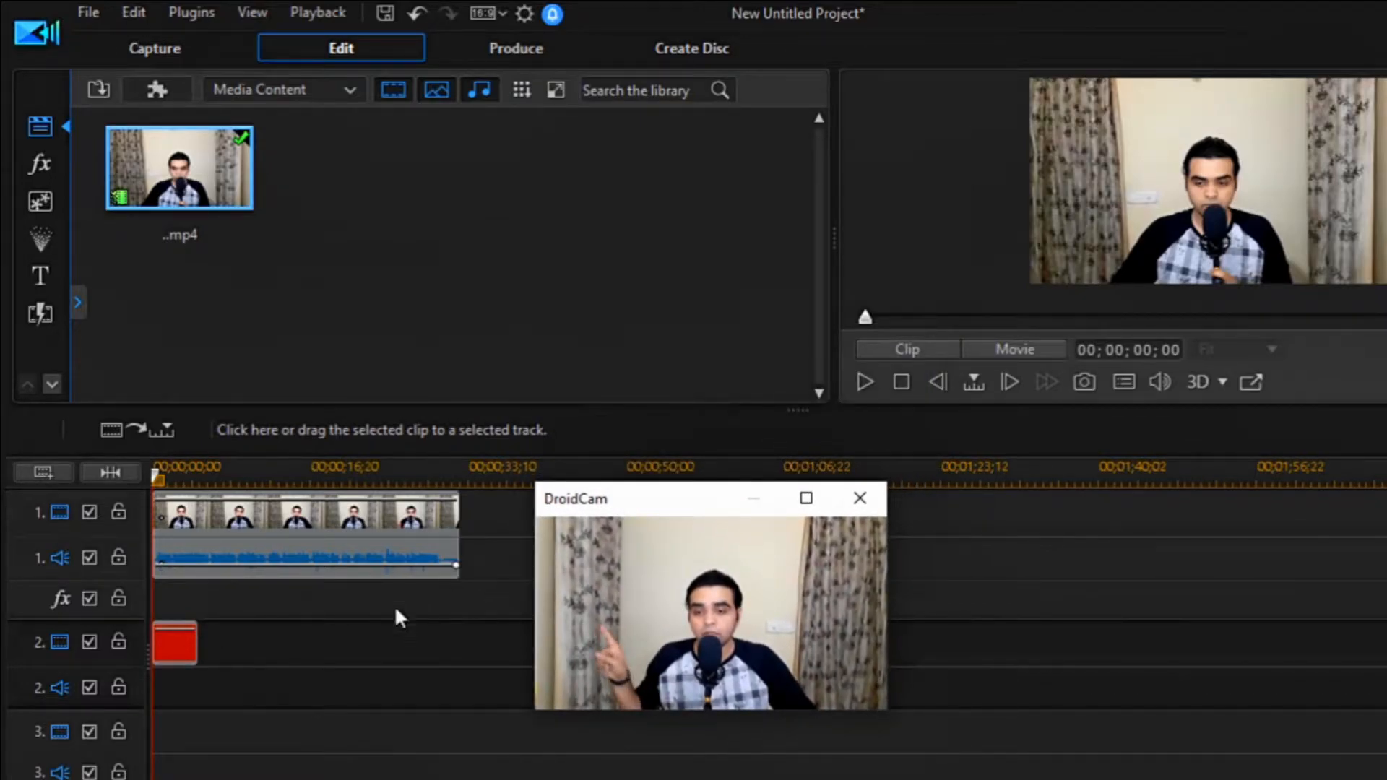
left_click(193, 642)
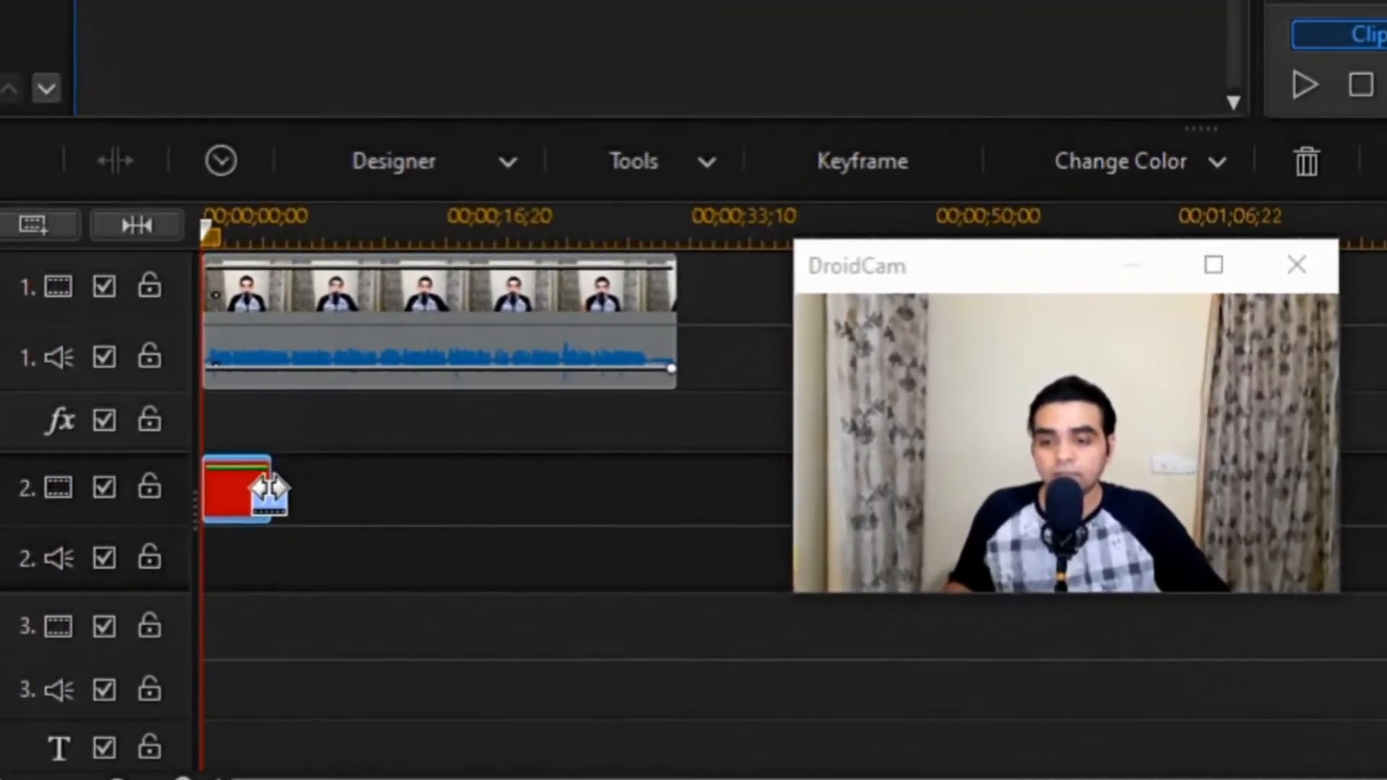
left_click_drag(270, 489, 672, 508)
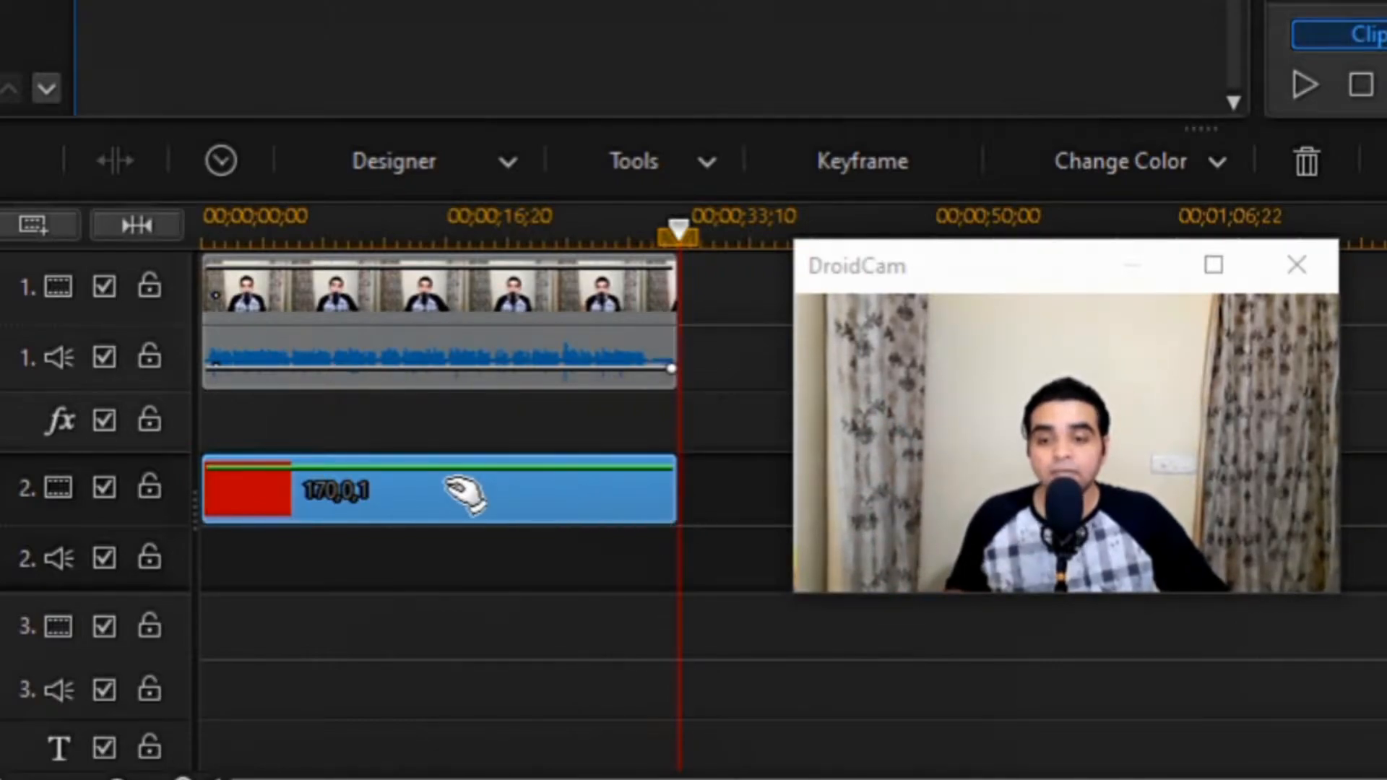
Step: Open the red color board clip in the PiP Designer, keeping the webcam window clear of the settings
left_click_drag(951, 279, 840, 148)
left_click(463, 175)
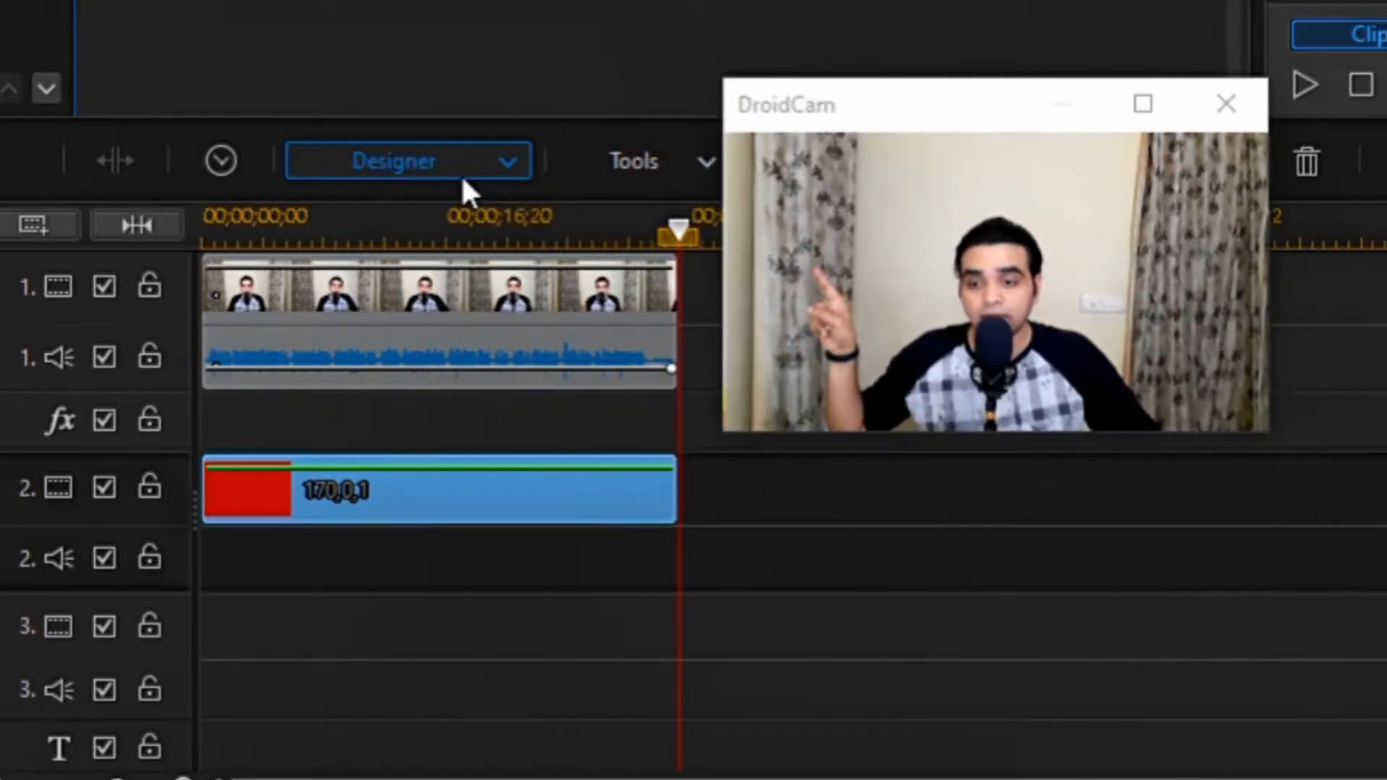
left_click(444, 219)
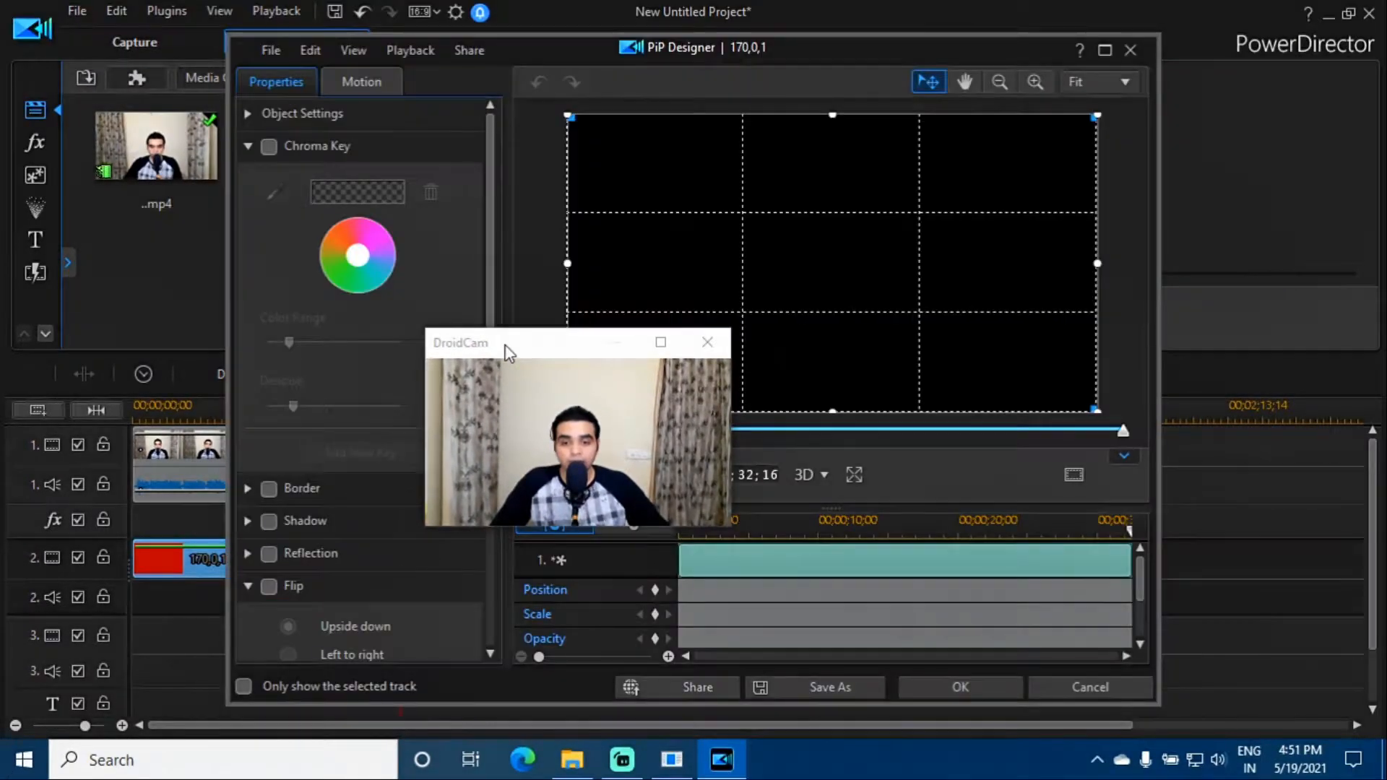
left_click_drag(865, 110, 1142, 89)
left_click_drag(657, 332, 599, 305)
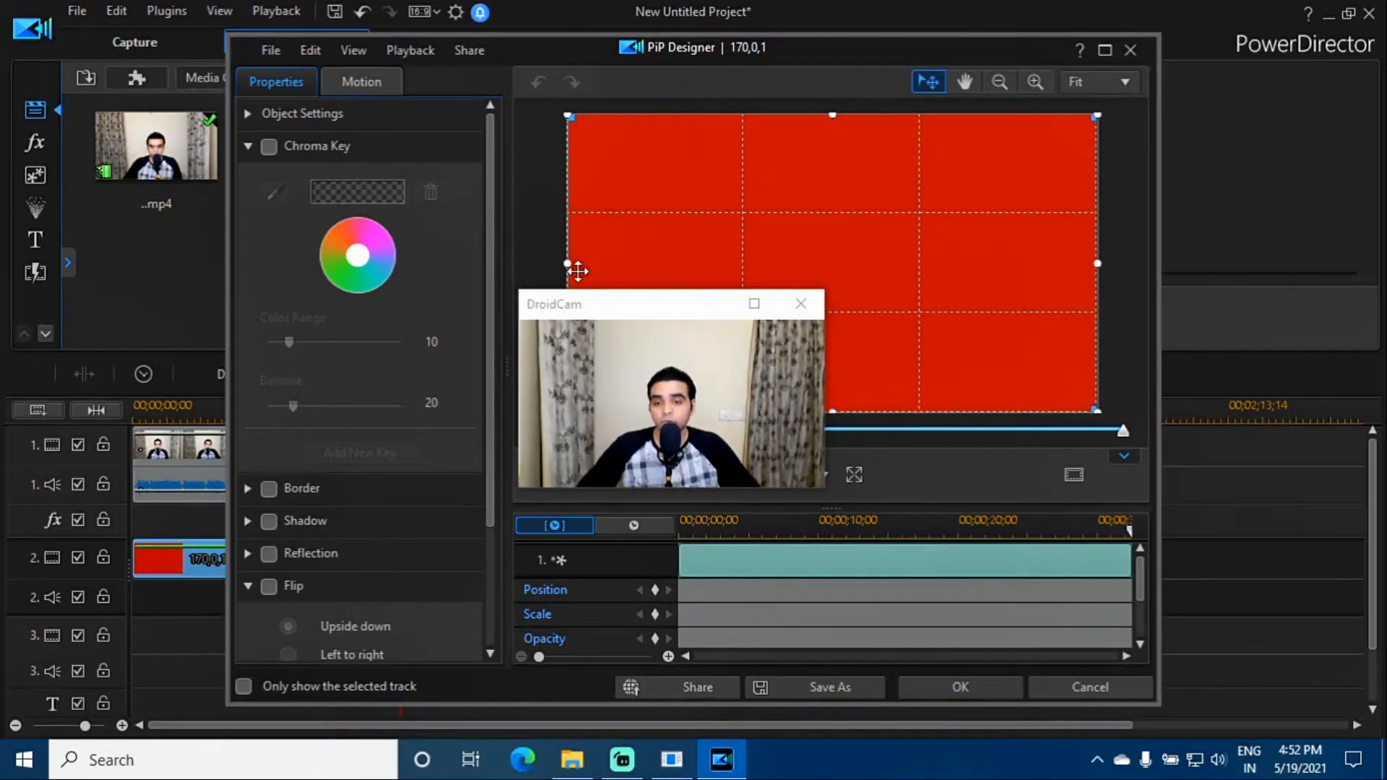
left_click_drag(586, 305, 586, 140)
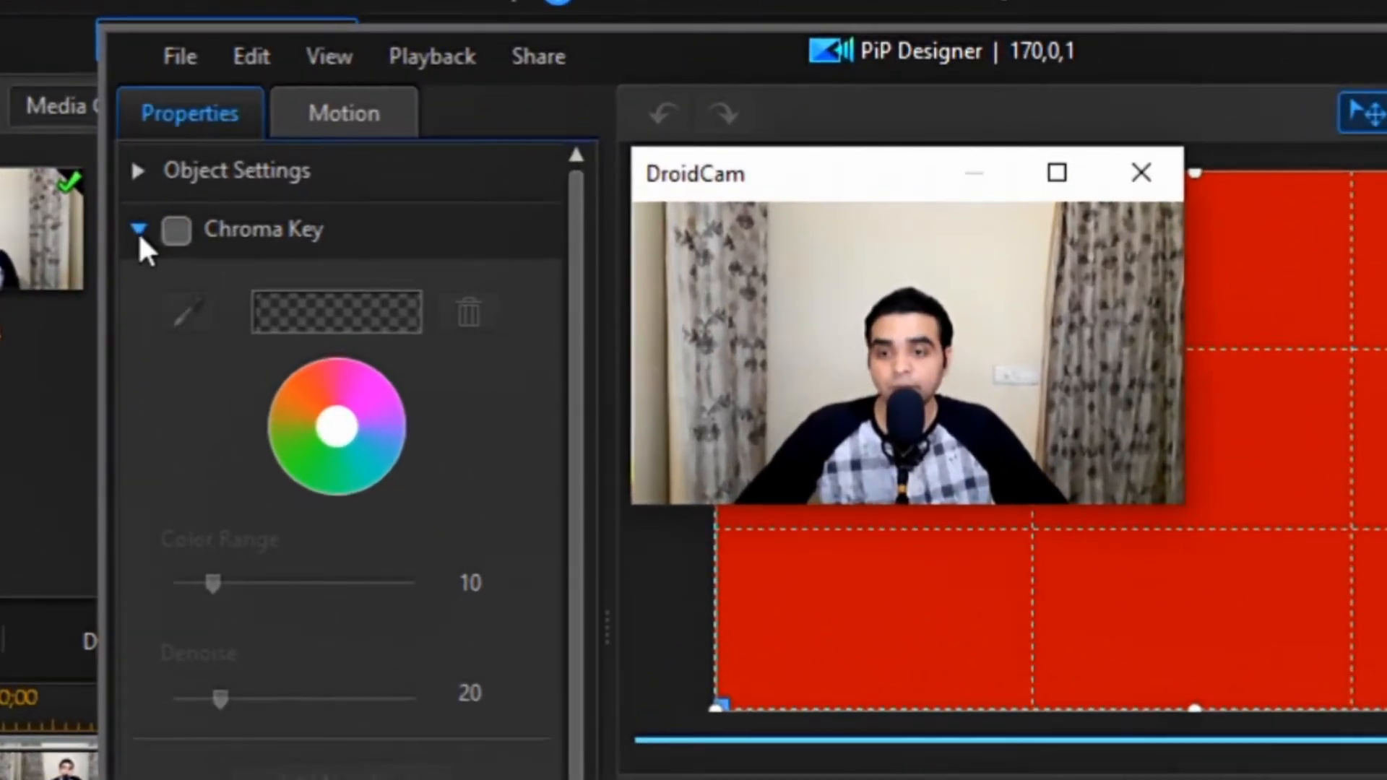
Step: Collapse the Chroma Key settings, expand Object Settings and turn off Maintain aspect ratio for the scale
left_click(247, 146)
left_click(137, 172)
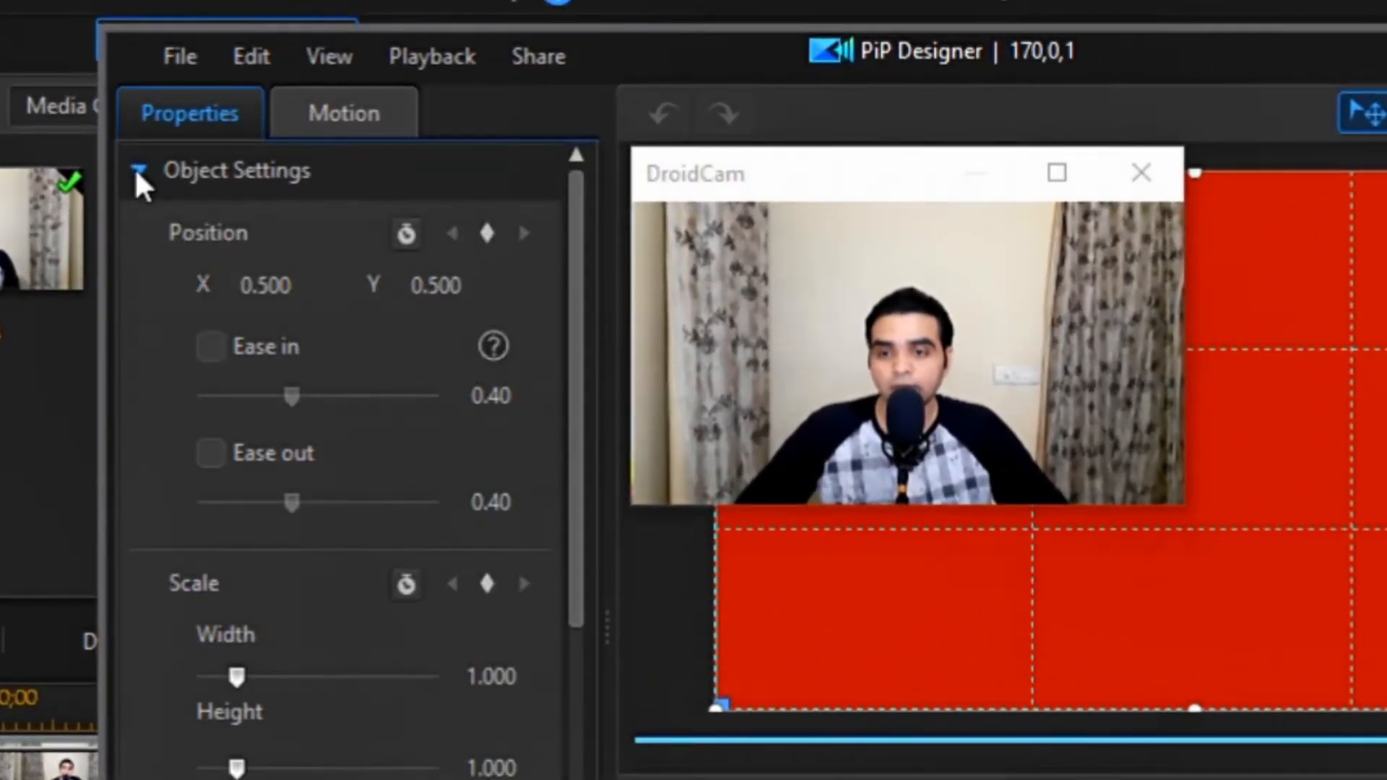
left_click_drag(756, 191, 753, 622)
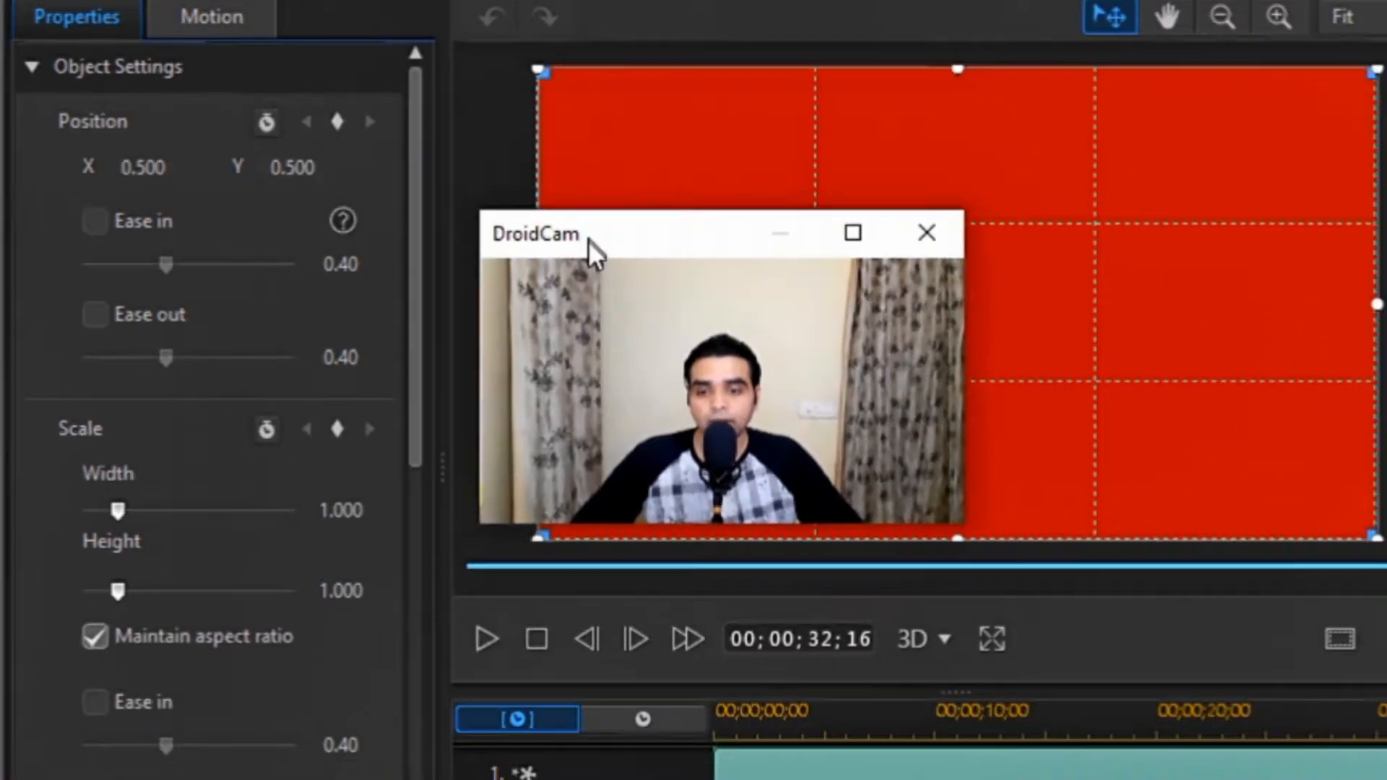
left_click(82, 619)
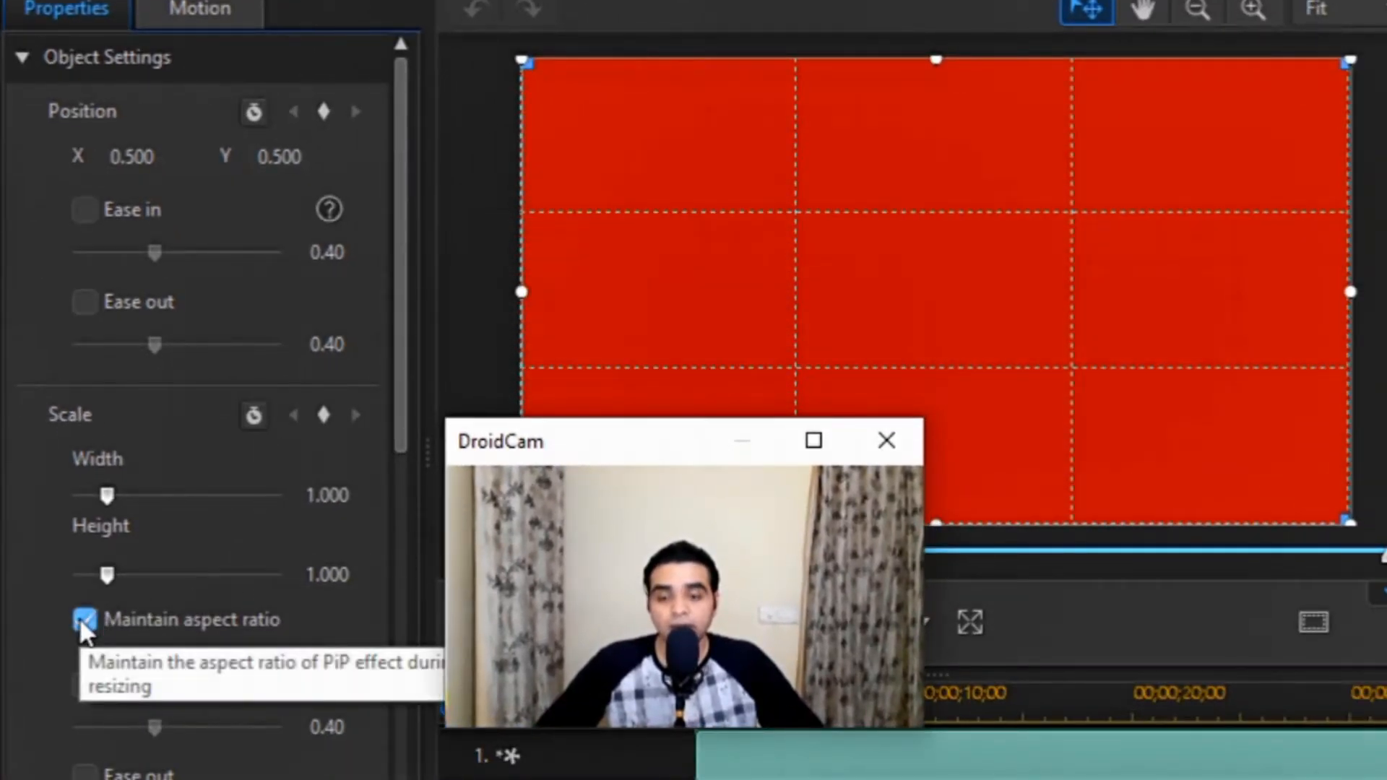
left_click(82, 620)
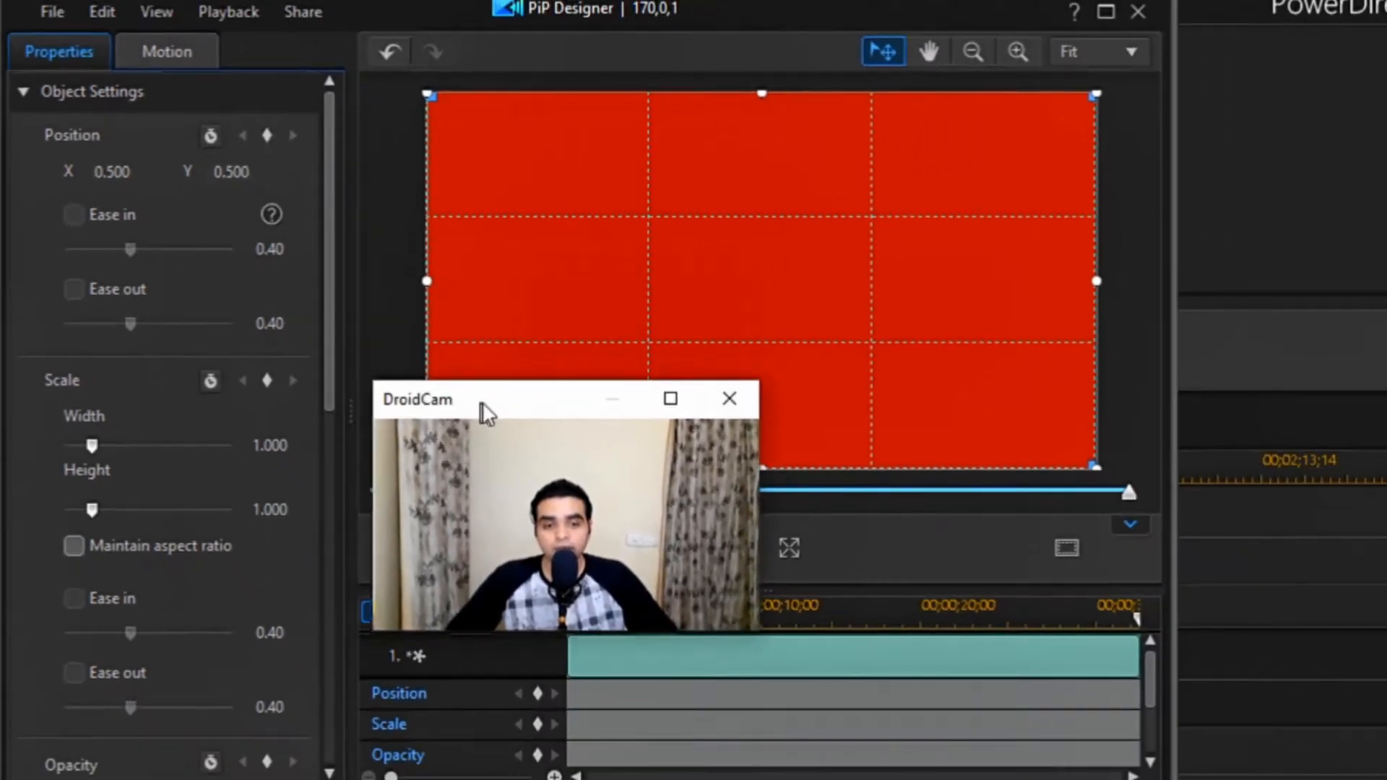
Step: Shrink the red board to a full-width bar with height about 0.058 and align it with the frame's bottom edge at Y 0.971
left_click_drag(583, 454, 1347, 181)
left_click_drag(1089, 181, 1102, 163)
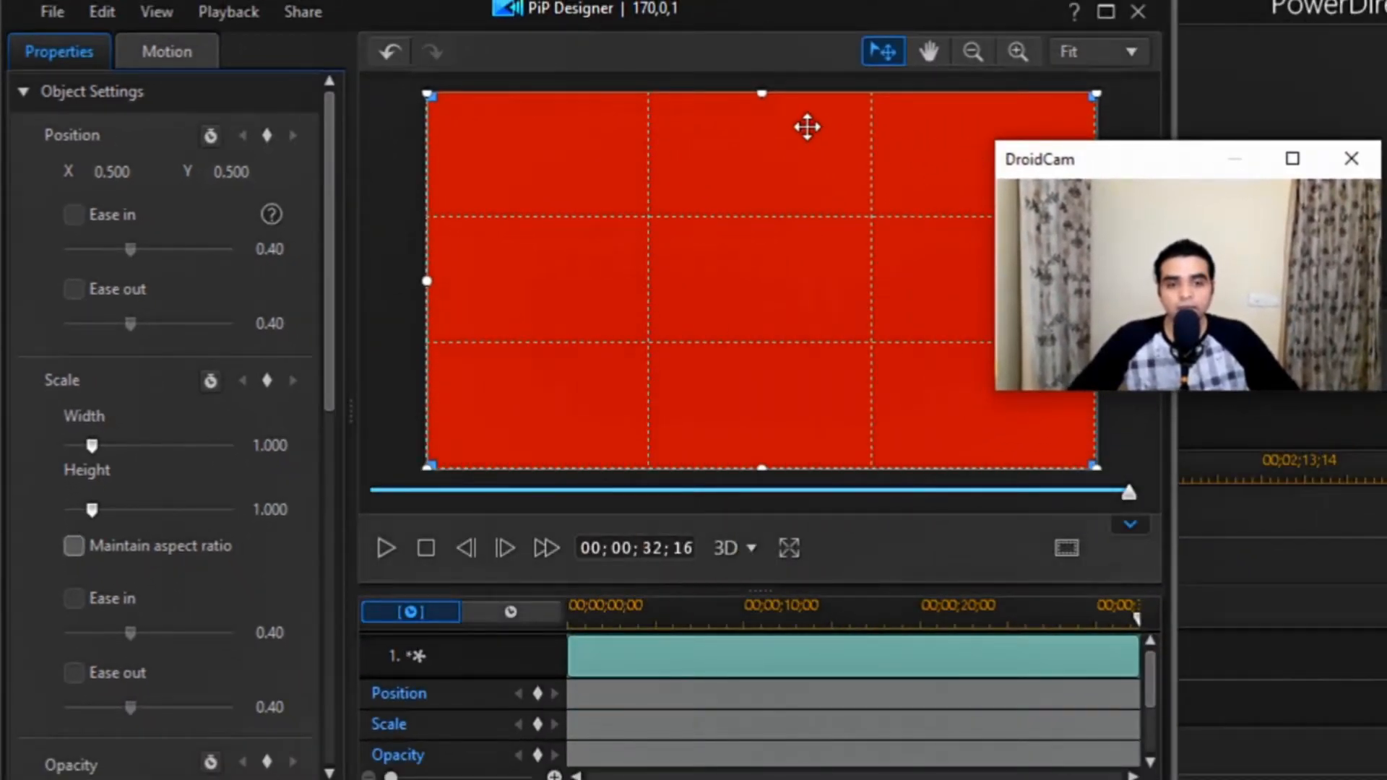
left_click_drag(761, 94, 763, 456)
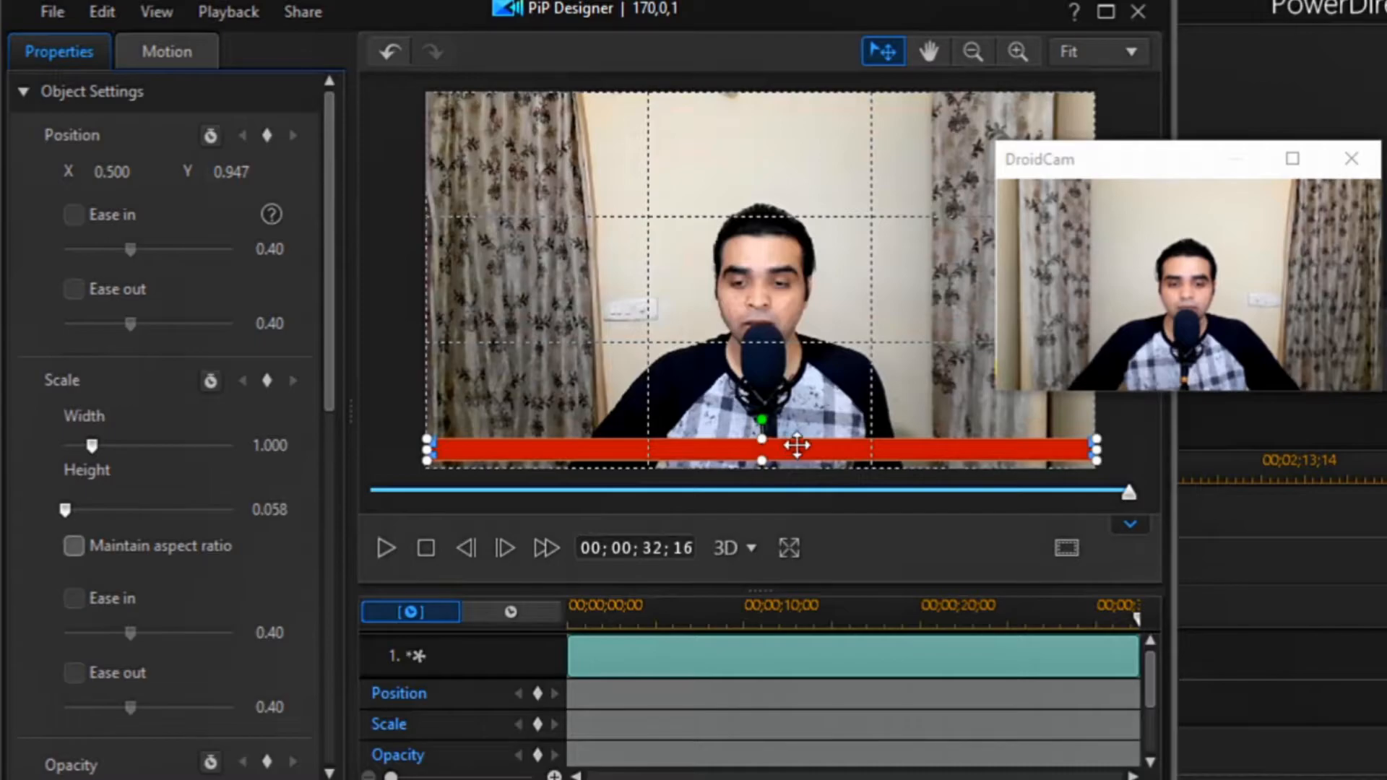
left_click_drag(797, 446, 798, 452)
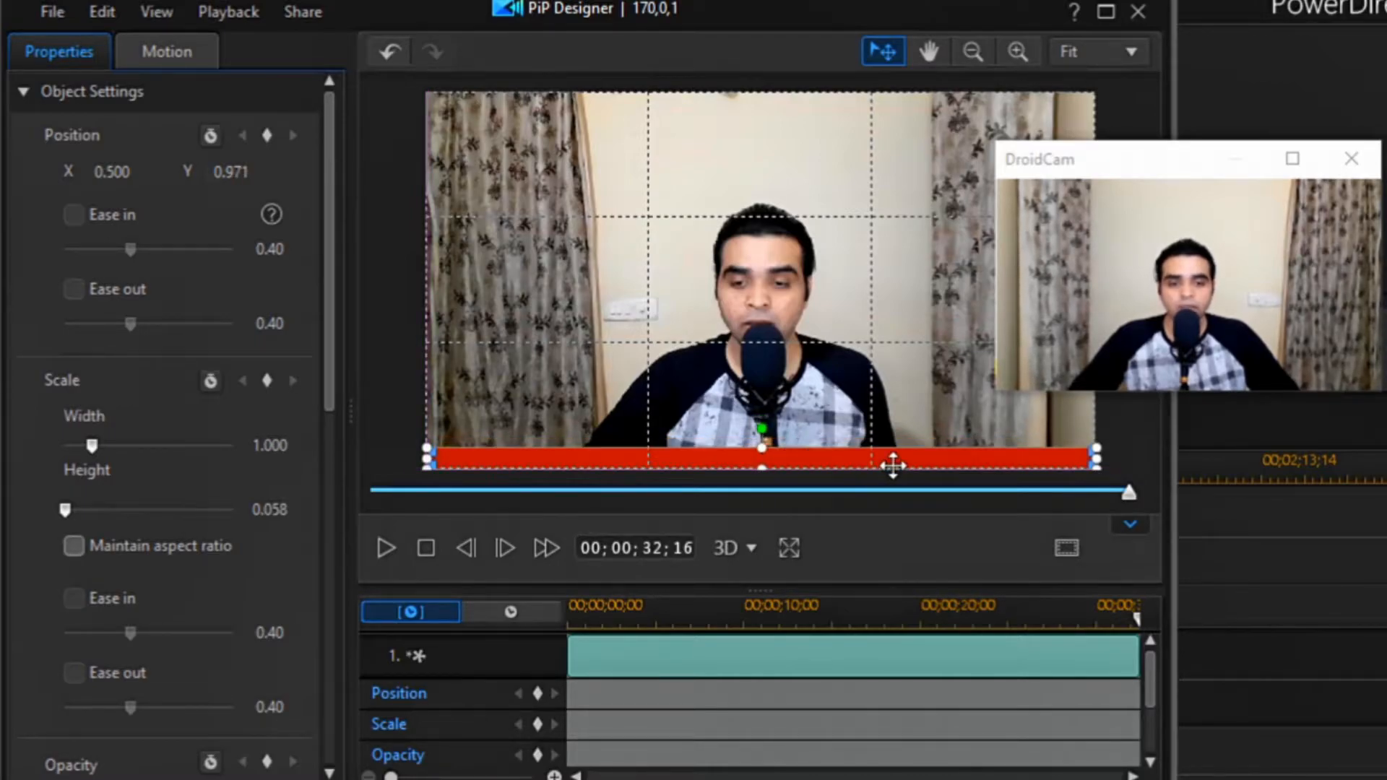
left_click_drag(1182, 163, 1056, 520)
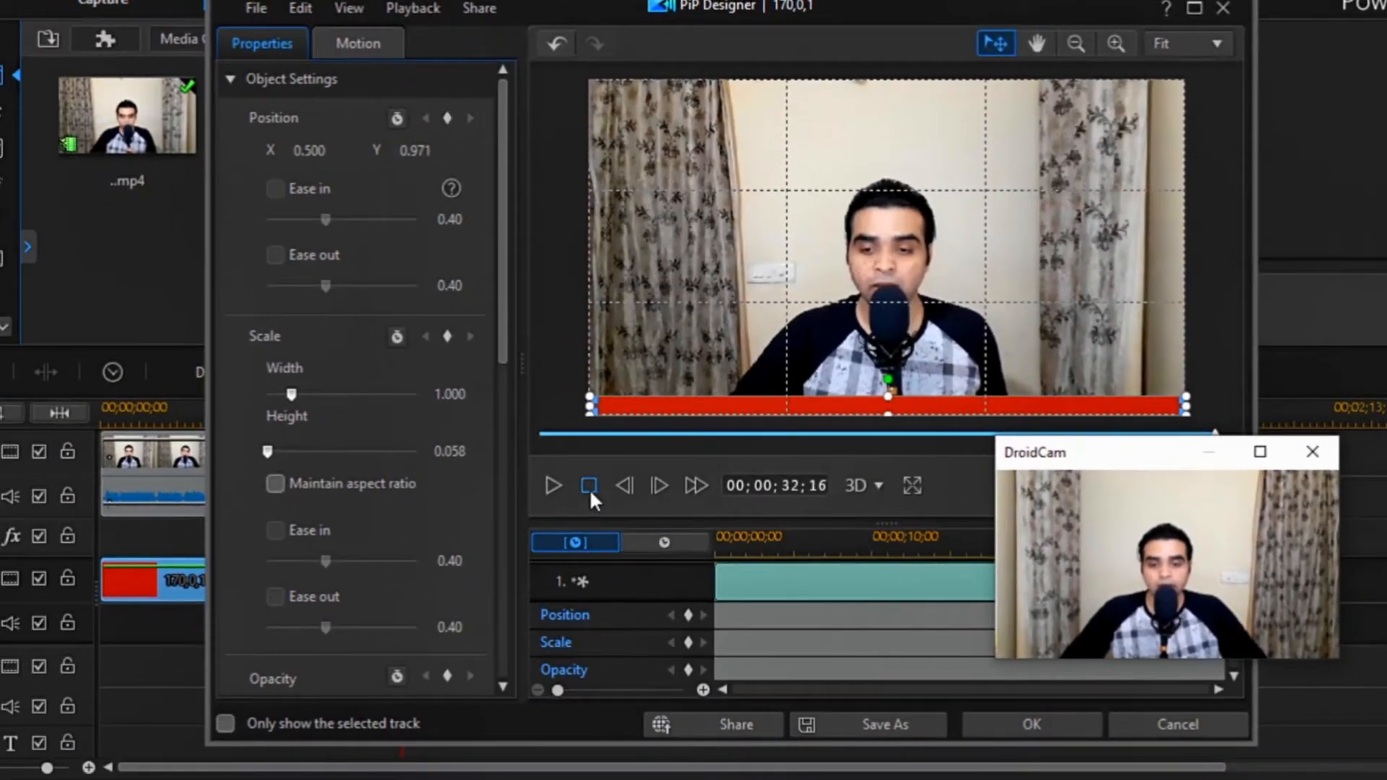
Step: Add Position and Scale keyframes for the red bar at the clip's start, 00;00;00;00
left_click(590, 487)
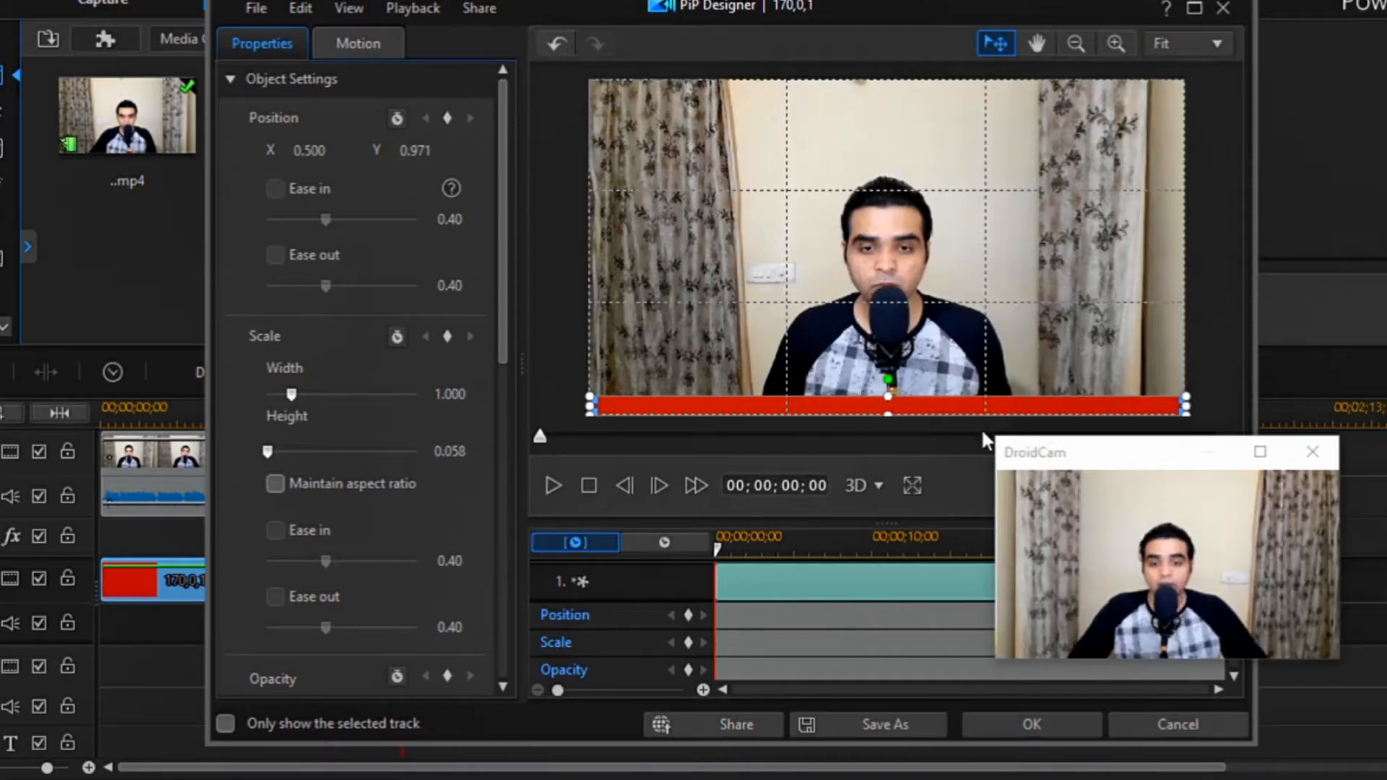
left_click_drag(1077, 459, 914, 493)
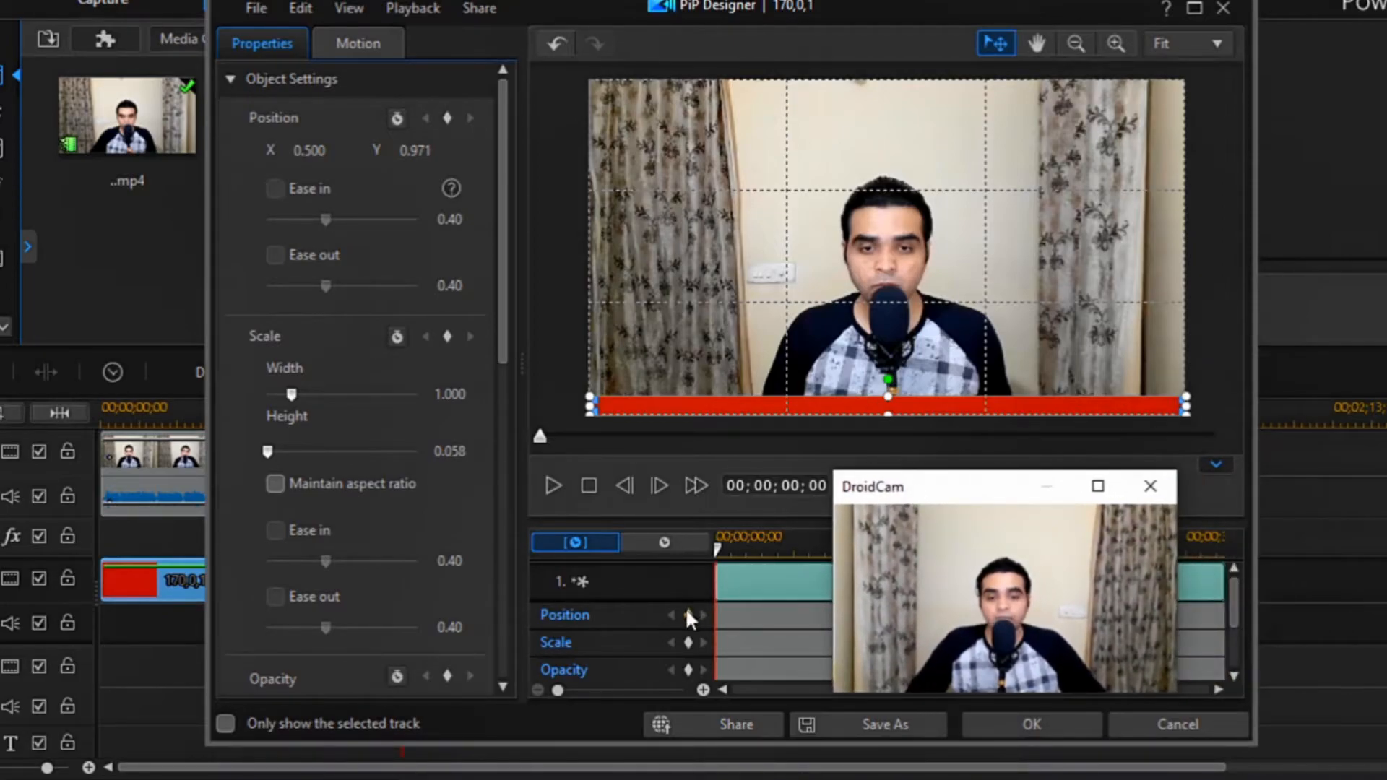
left_click(688, 615)
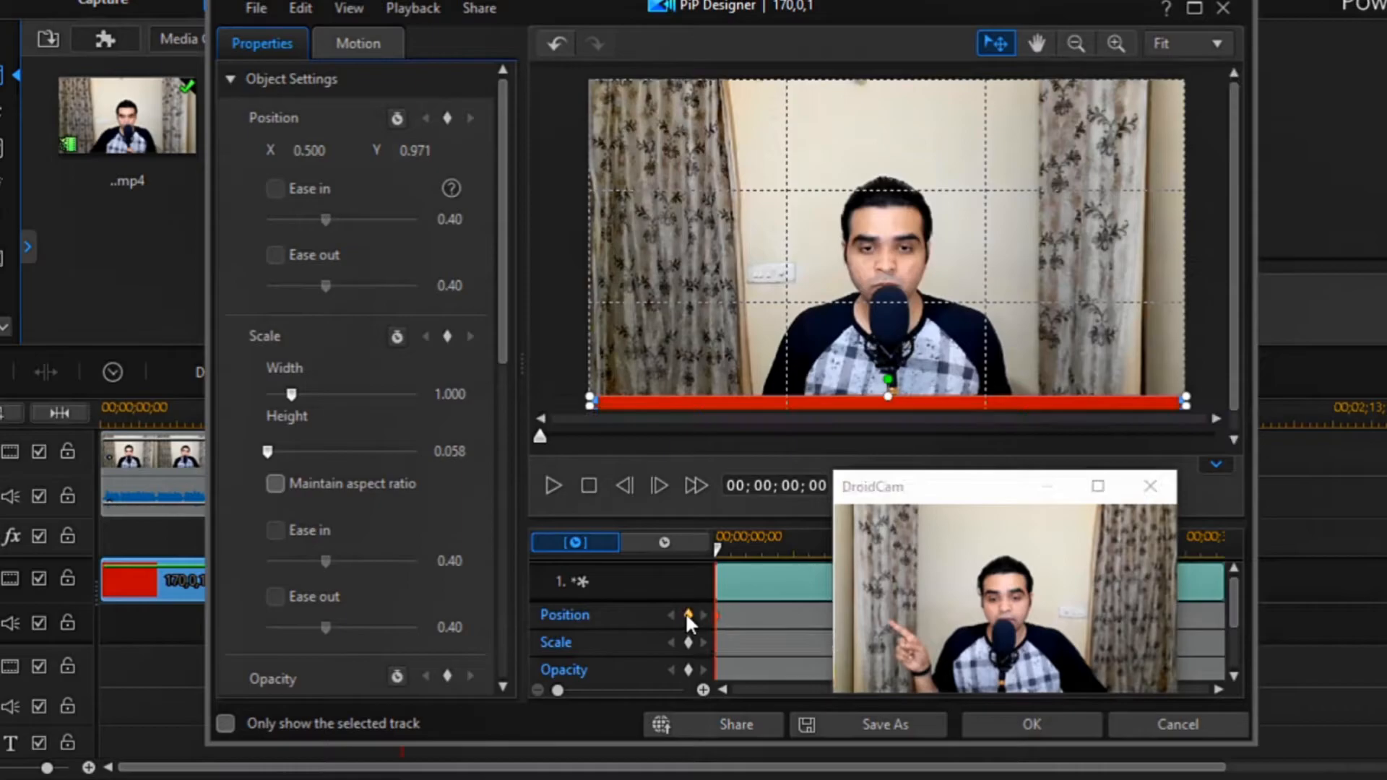
left_click(687, 642)
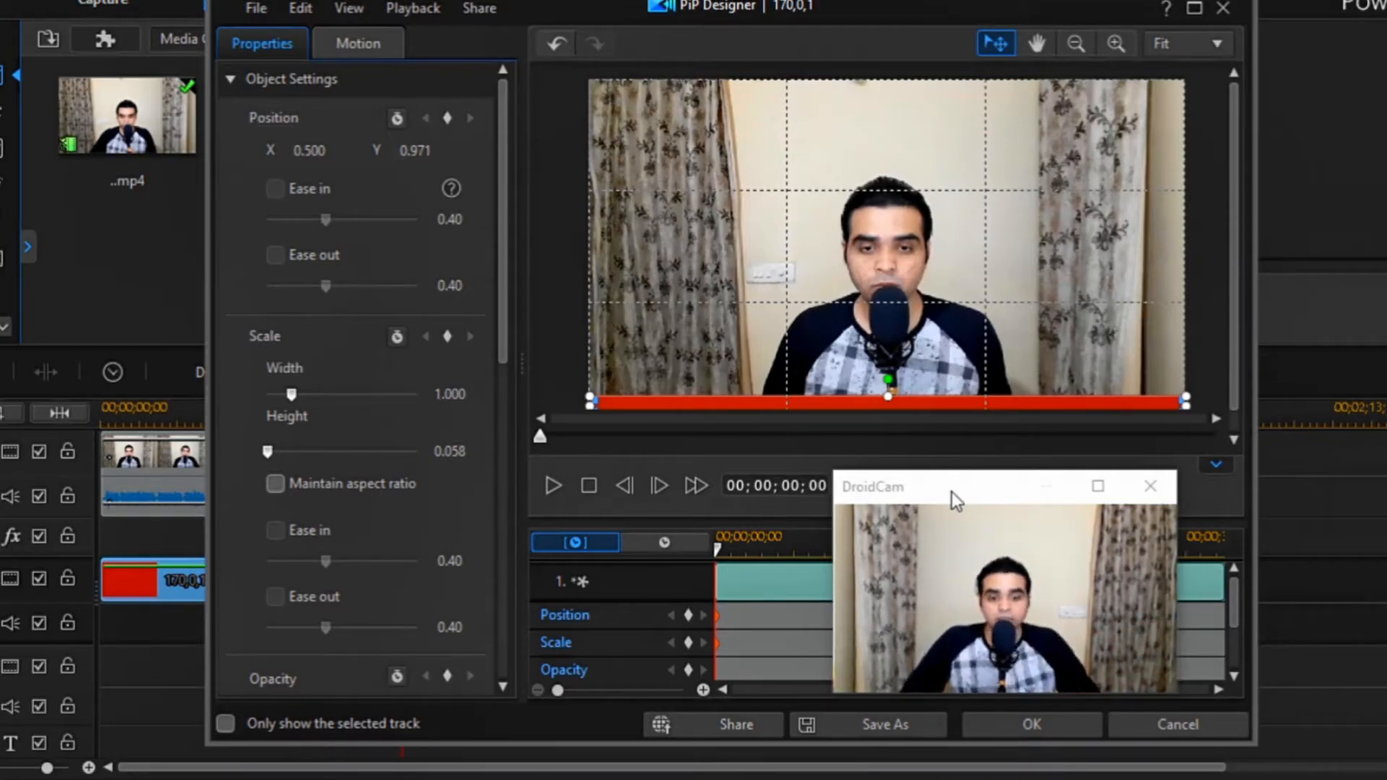
Step: At the clip's end, 00;00;32;17, move the red bar fully off the frame's left edge to X -0.500, Y 0.971
left_click_drag(949, 488, 860, 332)
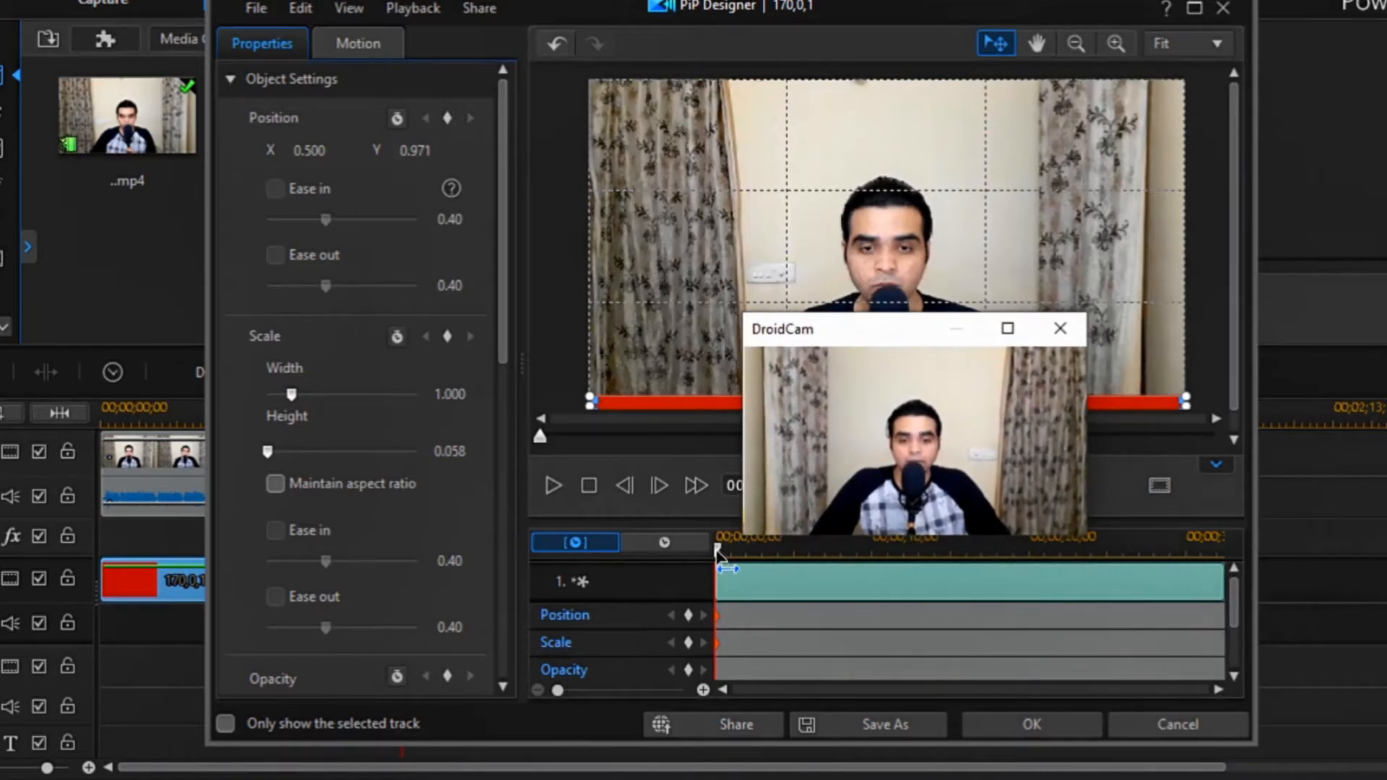
left_click_drag(718, 553, 723, 553)
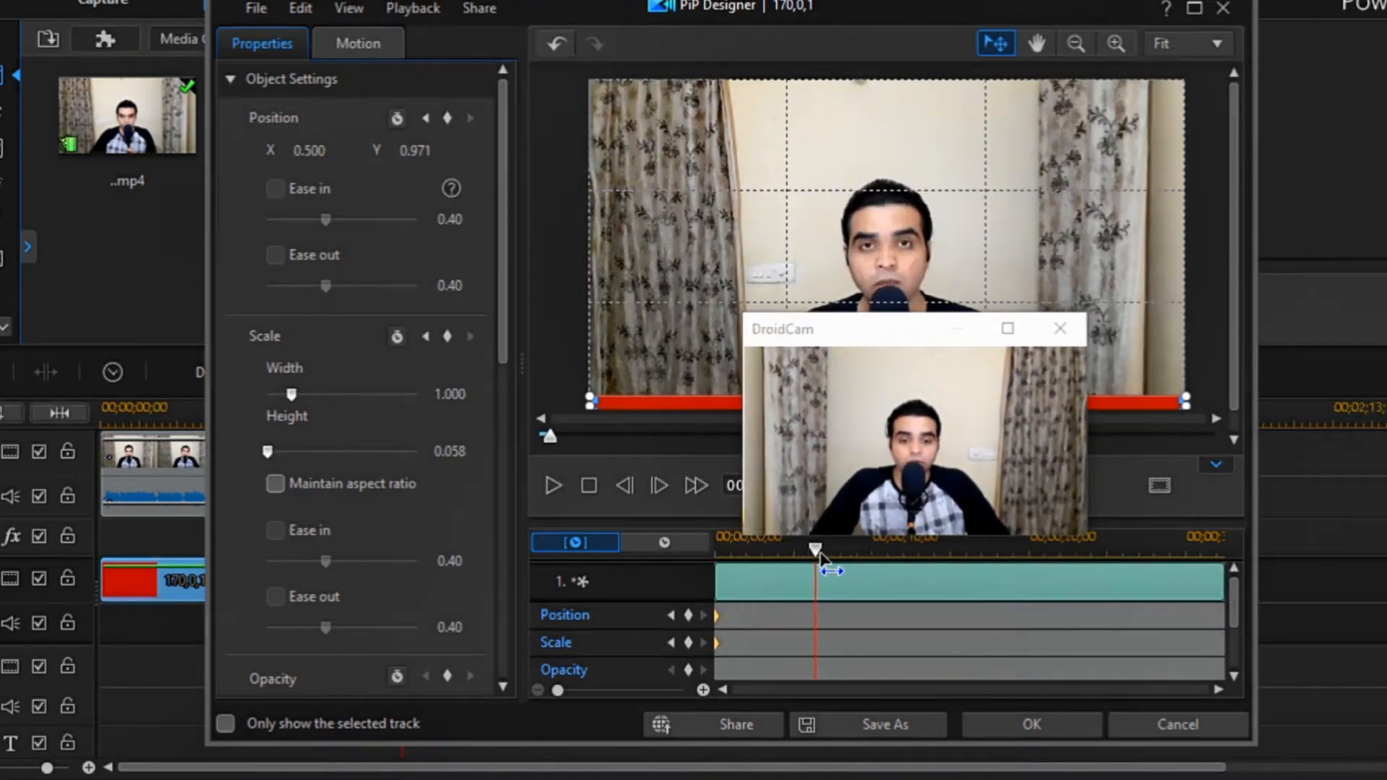
left_click_drag(1186, 553, 1250, 552)
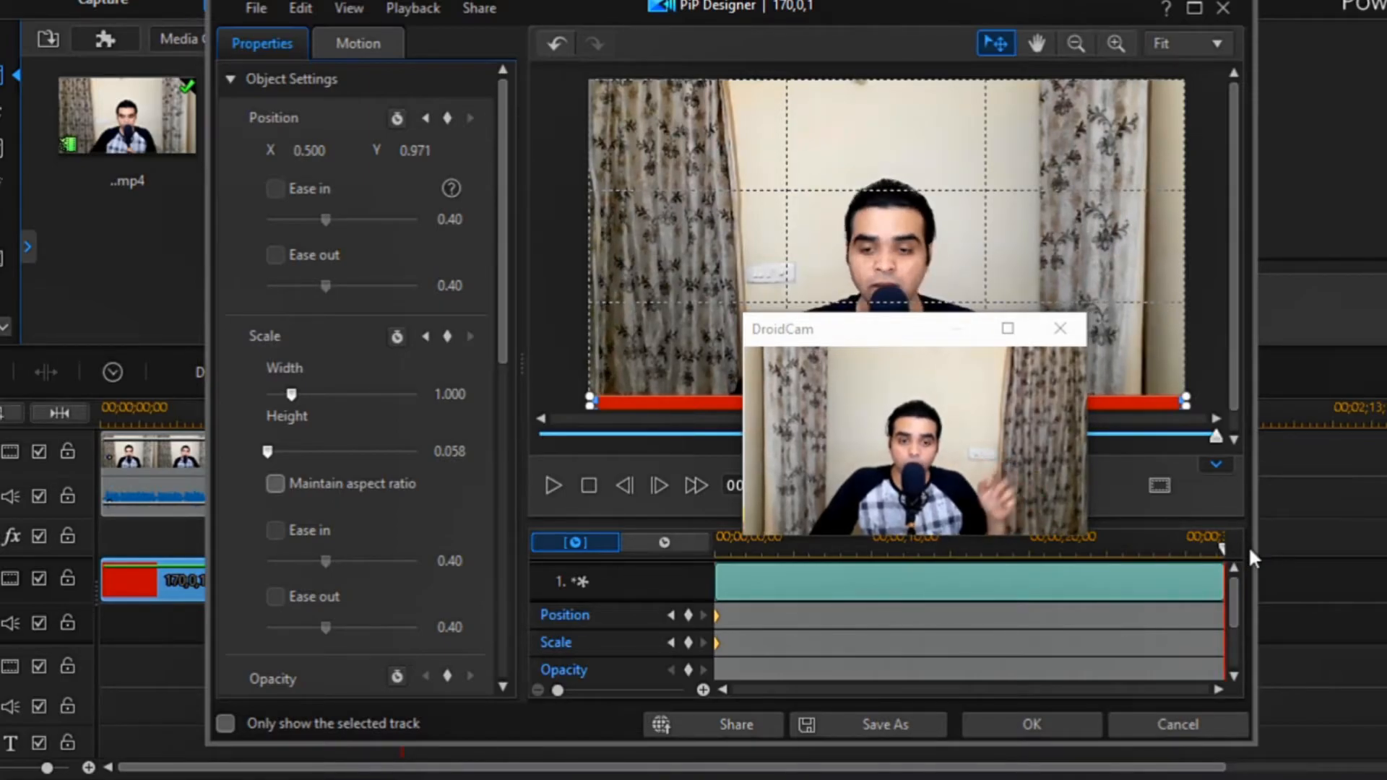
left_click(954, 328)
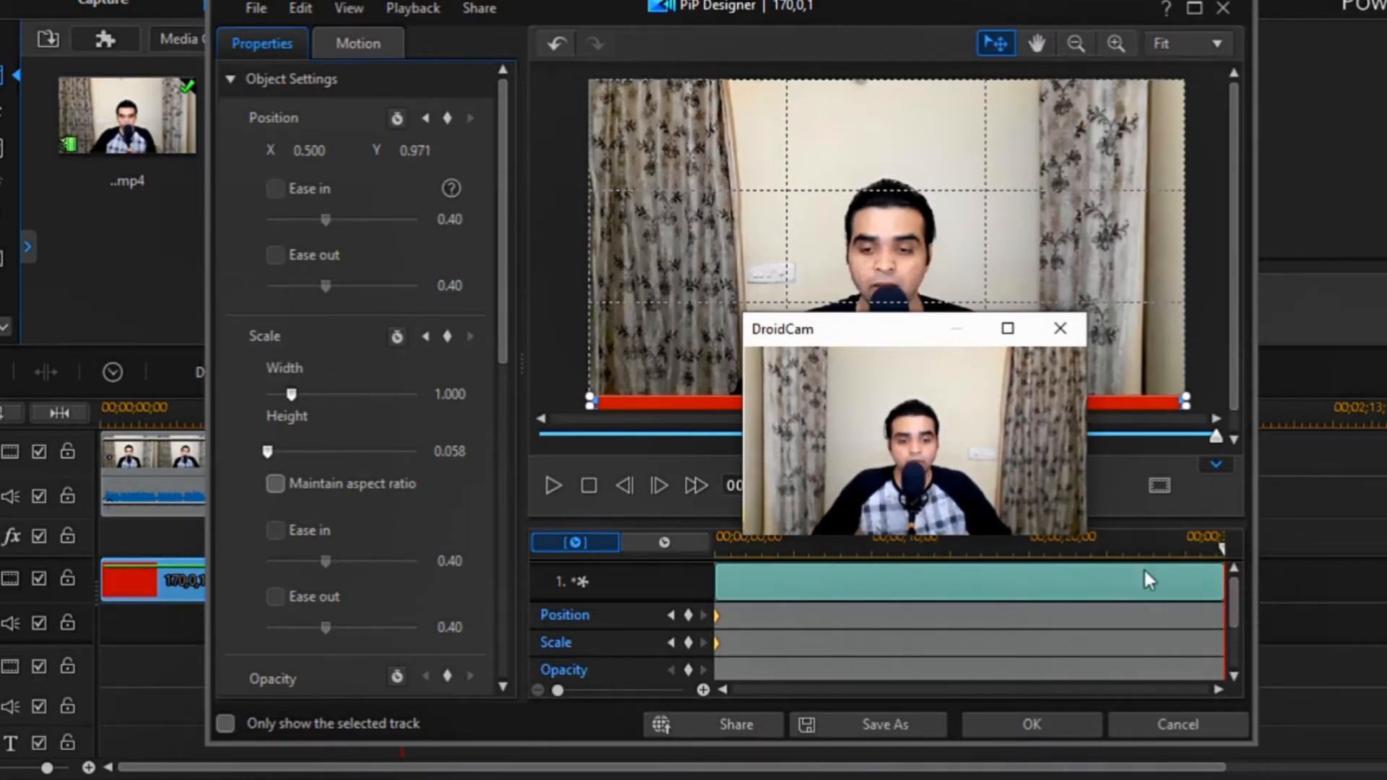
left_click_drag(916, 334, 1059, 479)
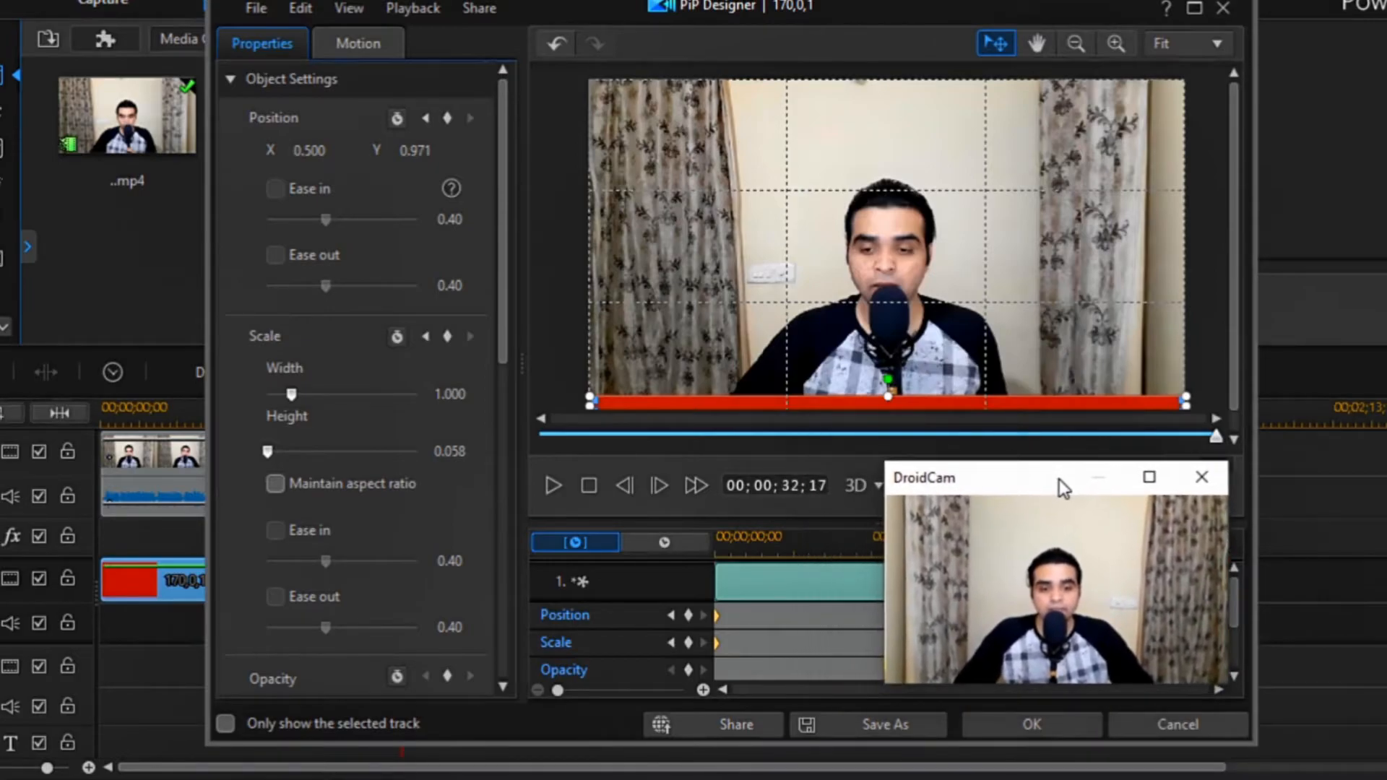
left_click(919, 402)
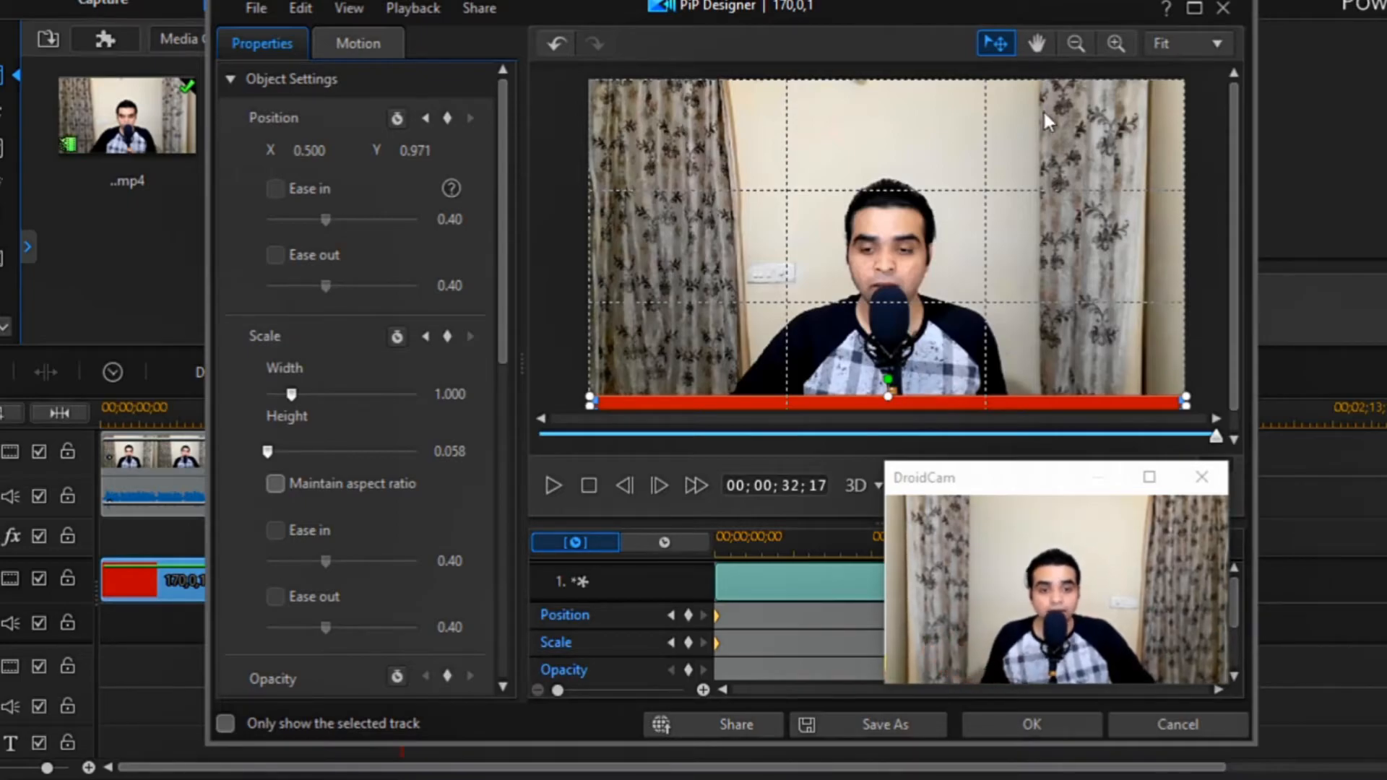
left_click(1077, 45)
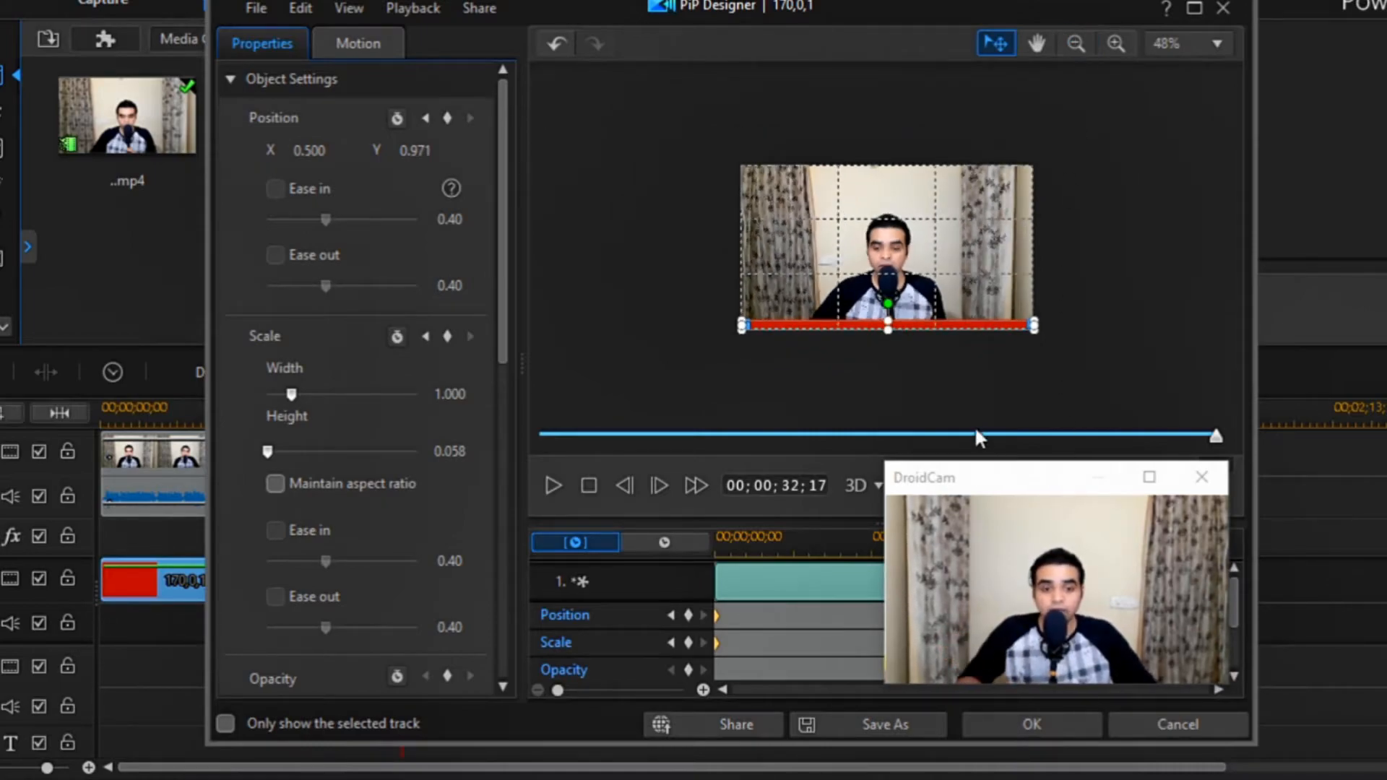
left_click_drag(995, 489, 983, 474)
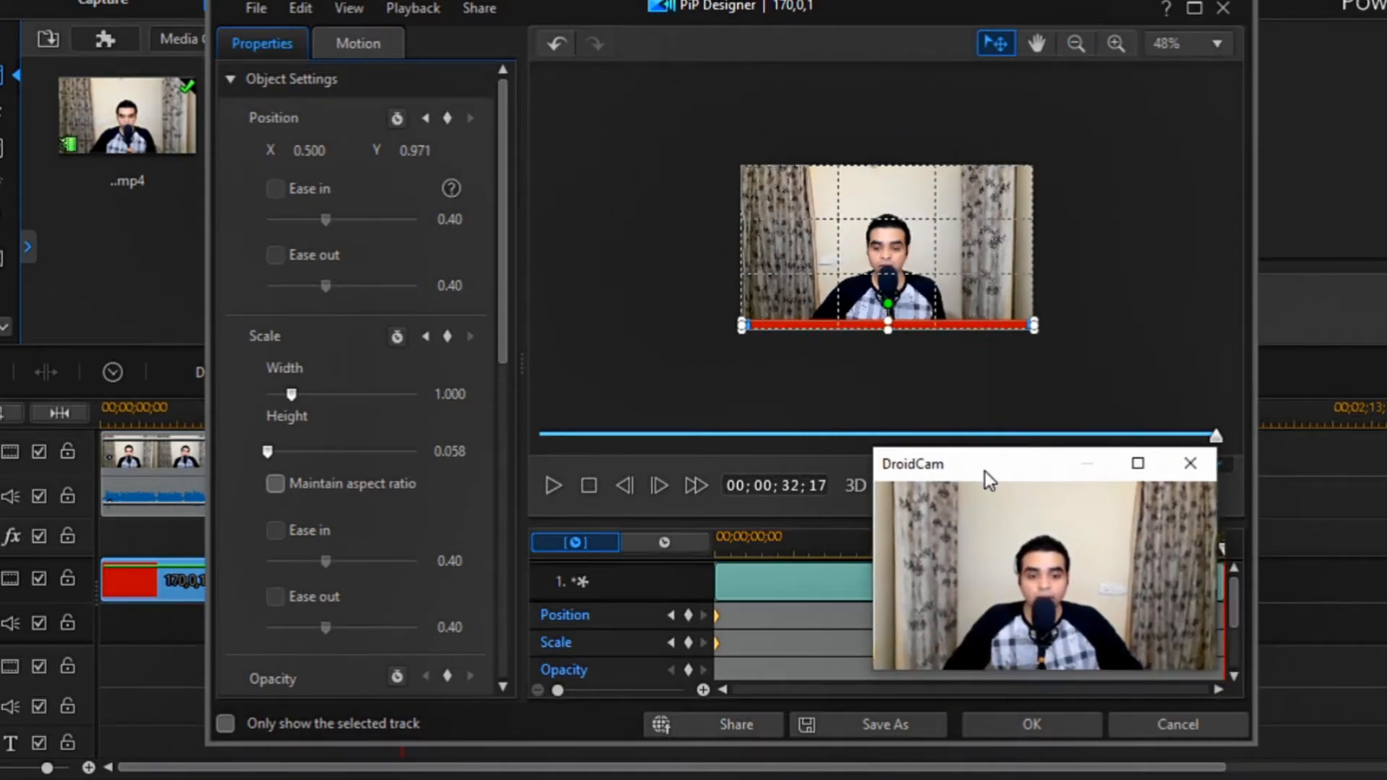
left_click(918, 324)
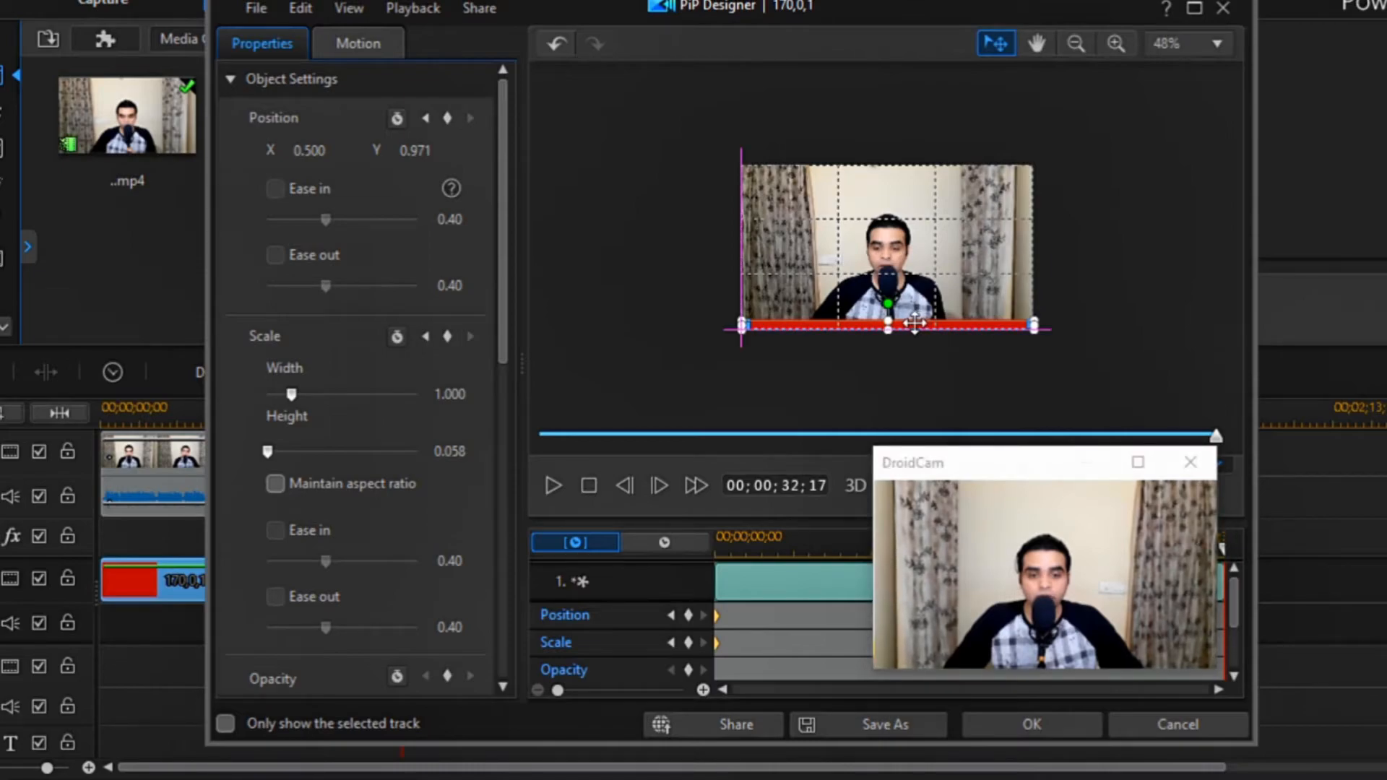
left_click_drag(804, 323, 732, 323)
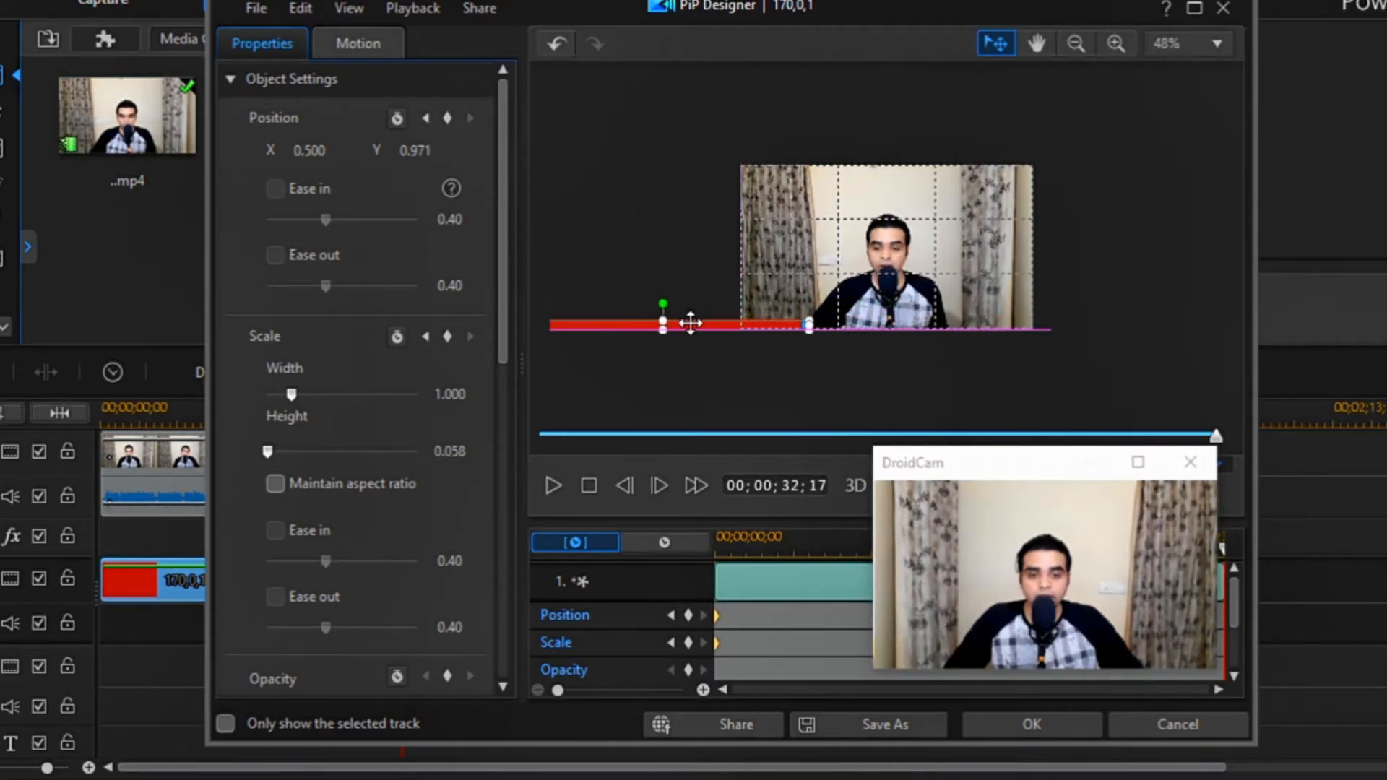
left_click_drag(626, 323, 626, 323)
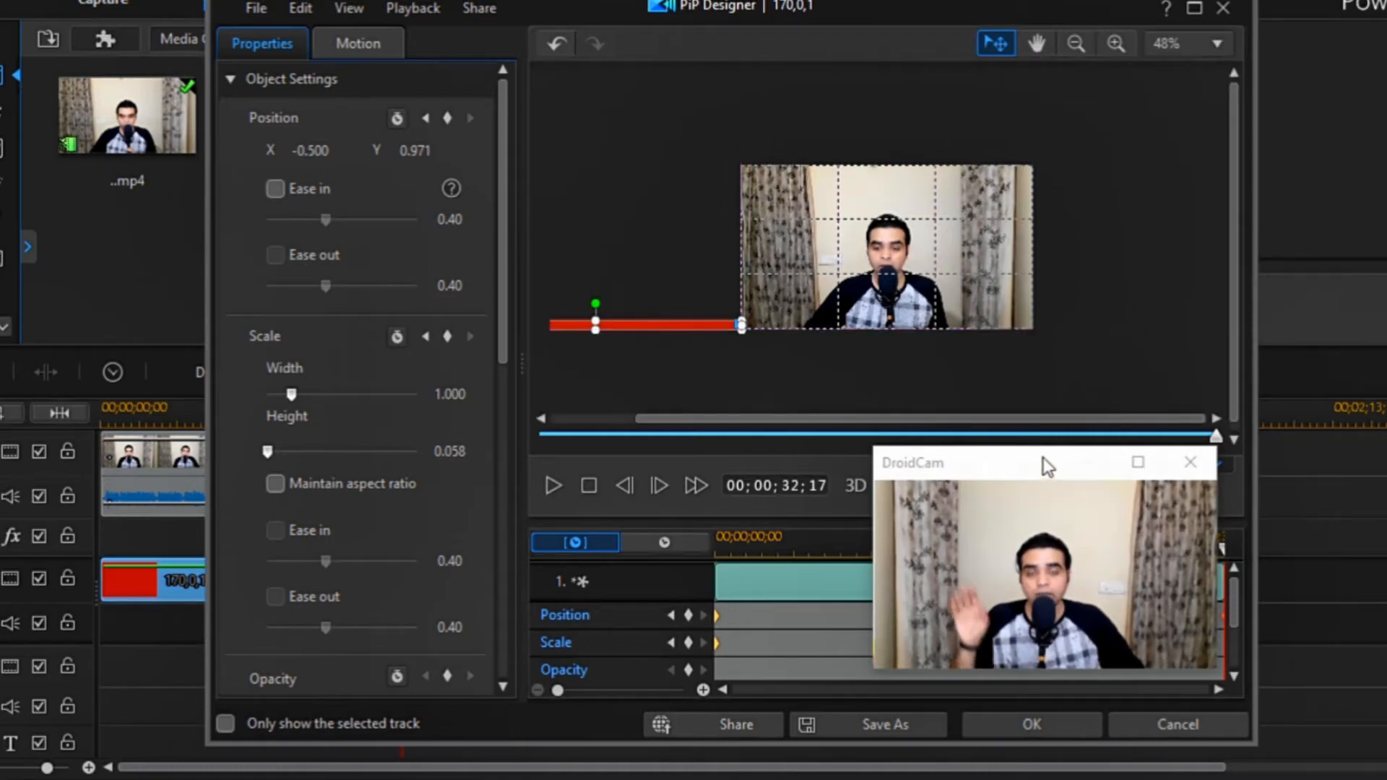
Step: Play the red bar's animation from the beginning of the clip to check its motion
left_click_drag(1044, 458, 976, 457)
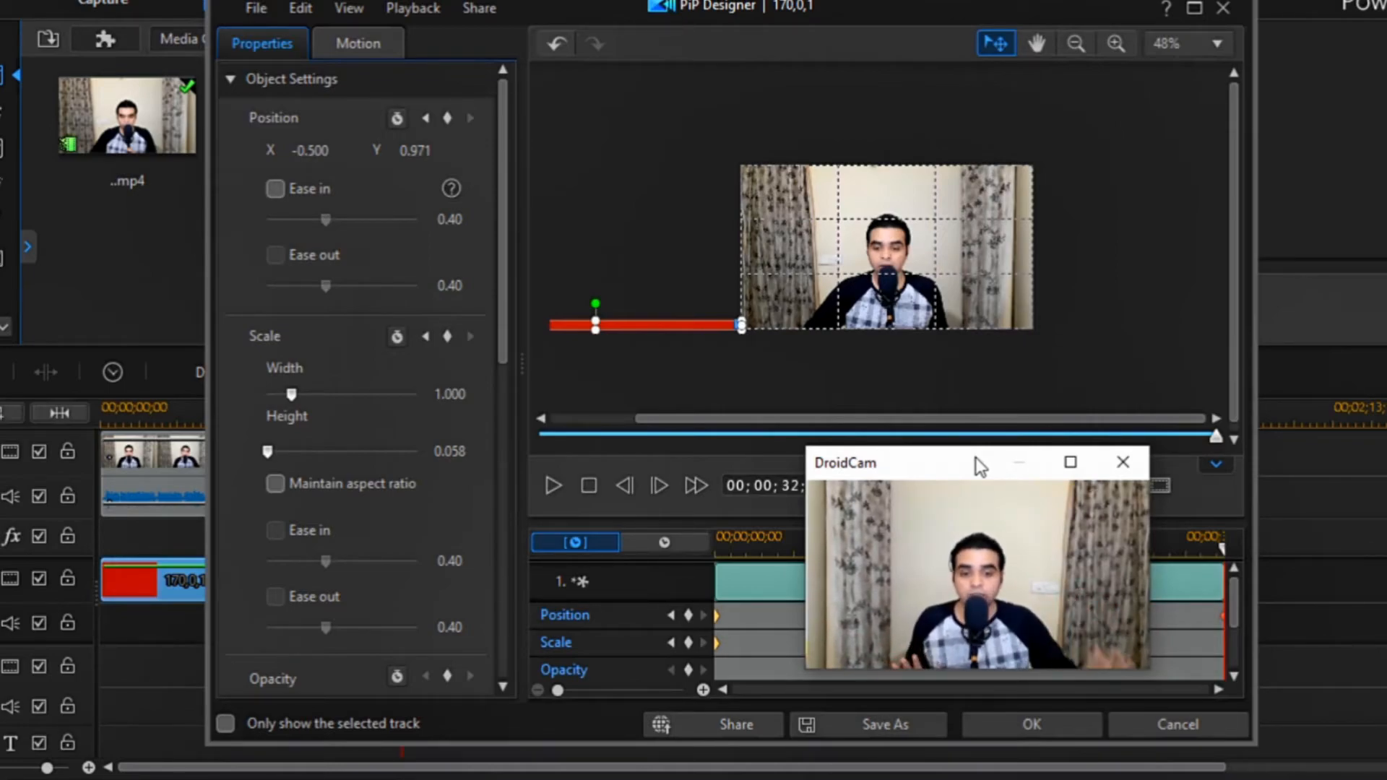
left_click(586, 487)
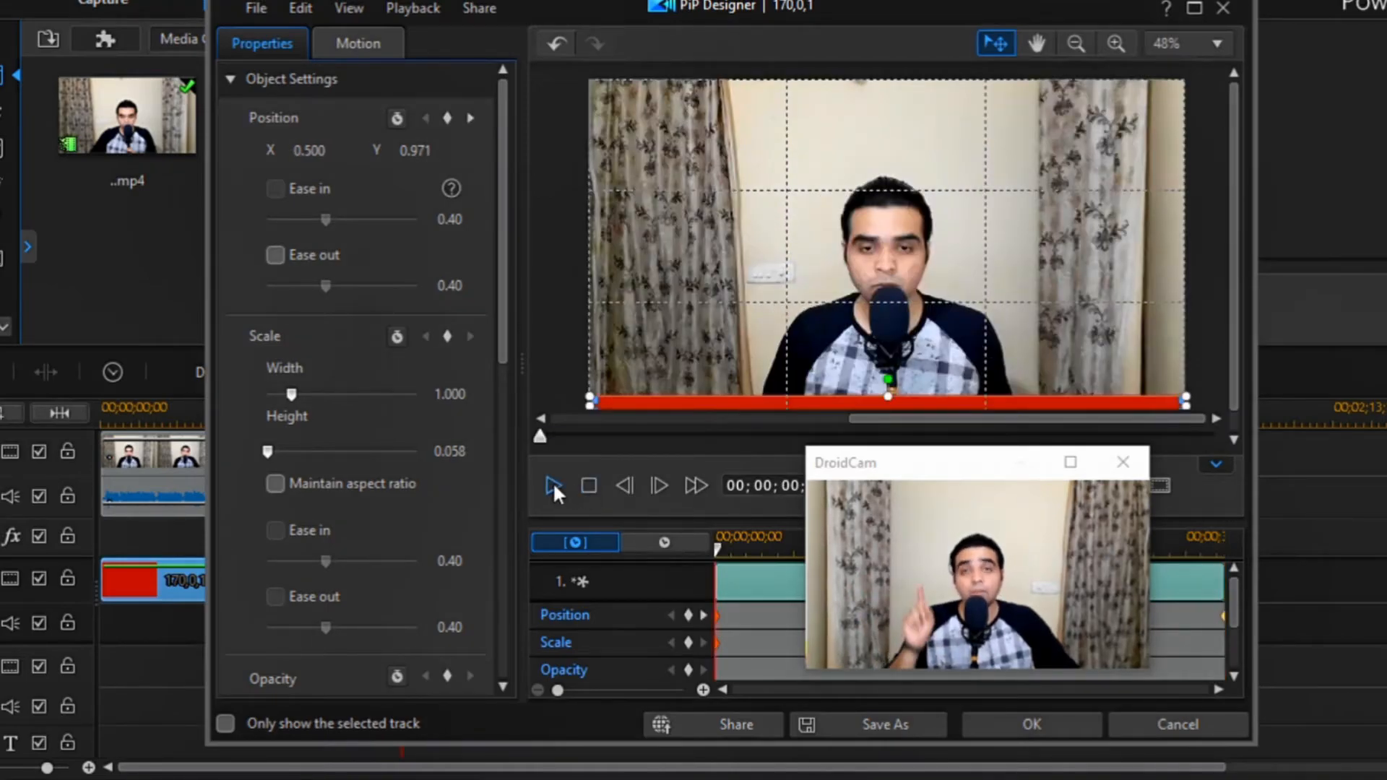
left_click(553, 484)
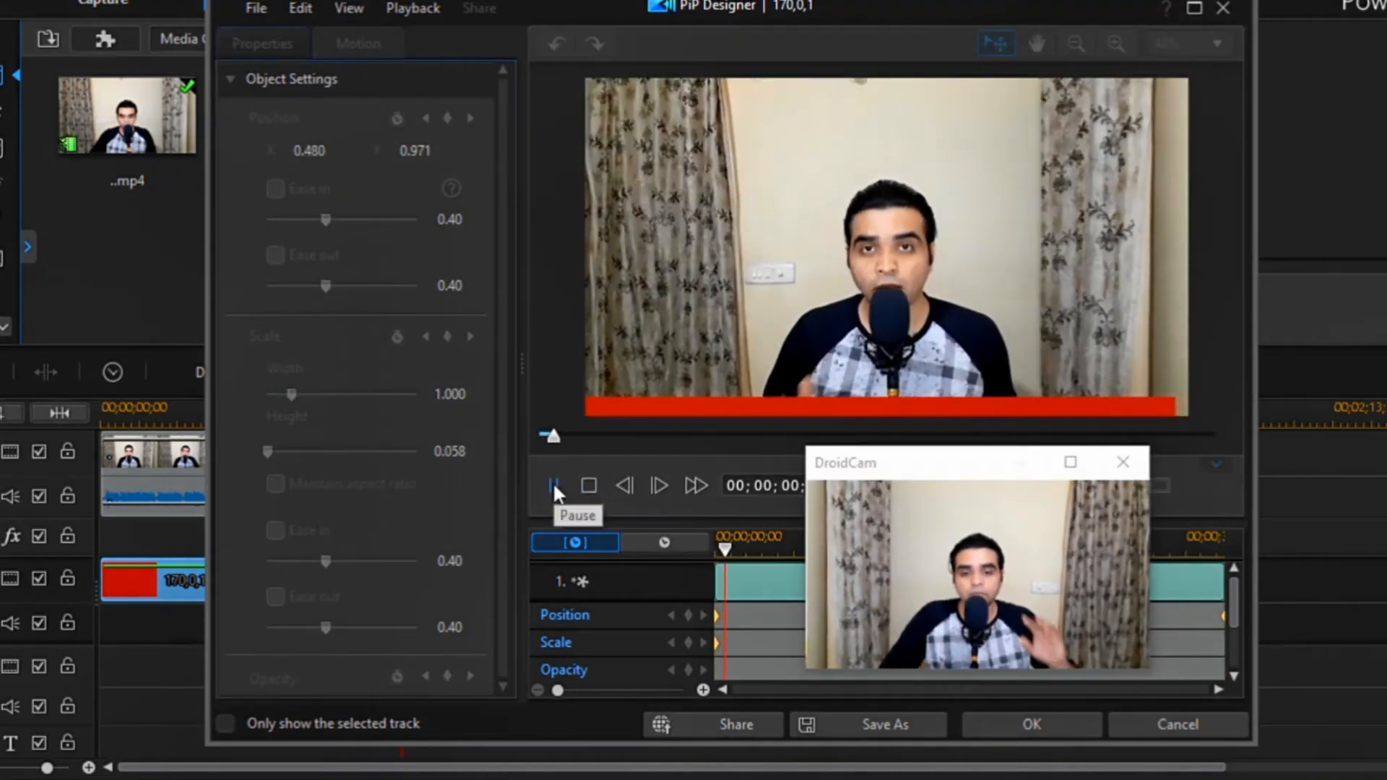